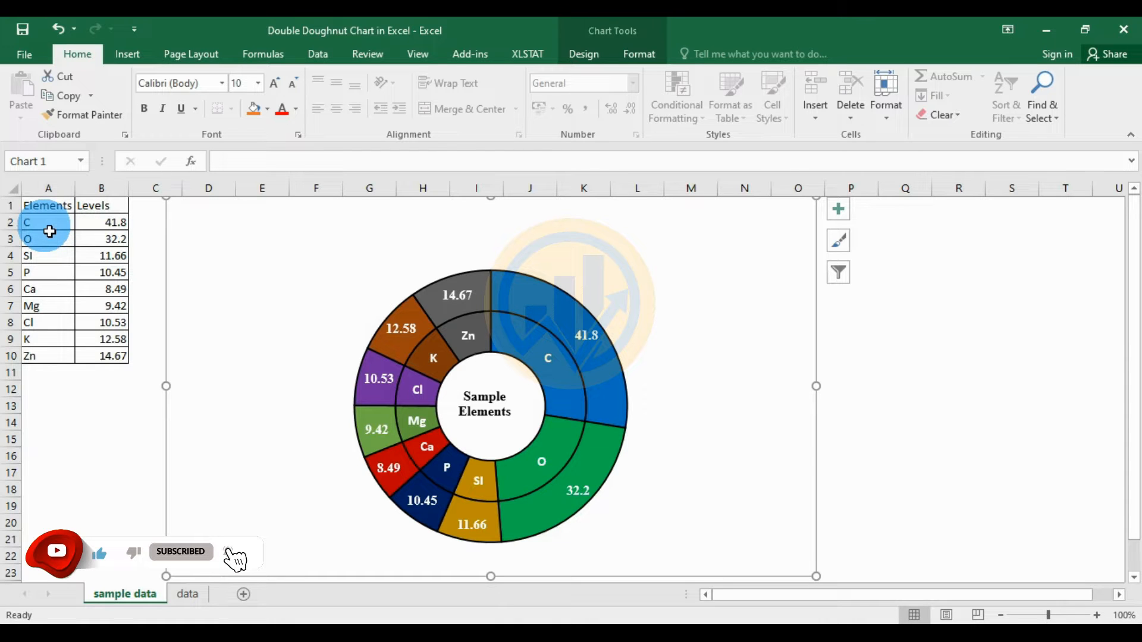
- Inspect the example chart's source ranges, element names and Levels B2:B10, then switch to the 'data' sheet
drag(49, 231, 38, 339)
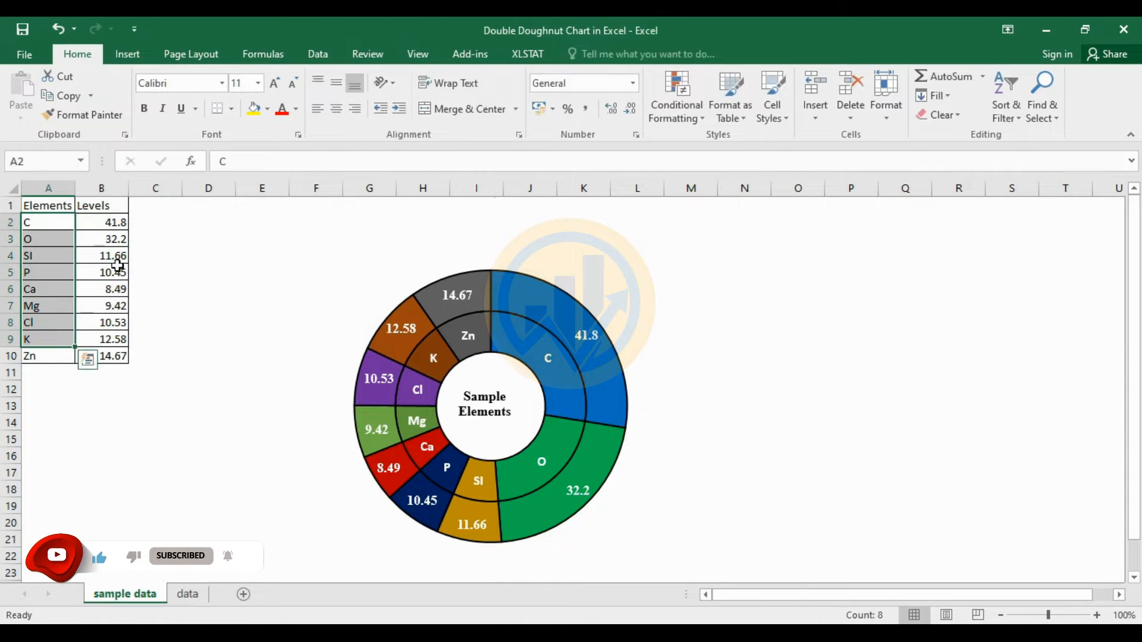
drag(102, 228, 111, 360)
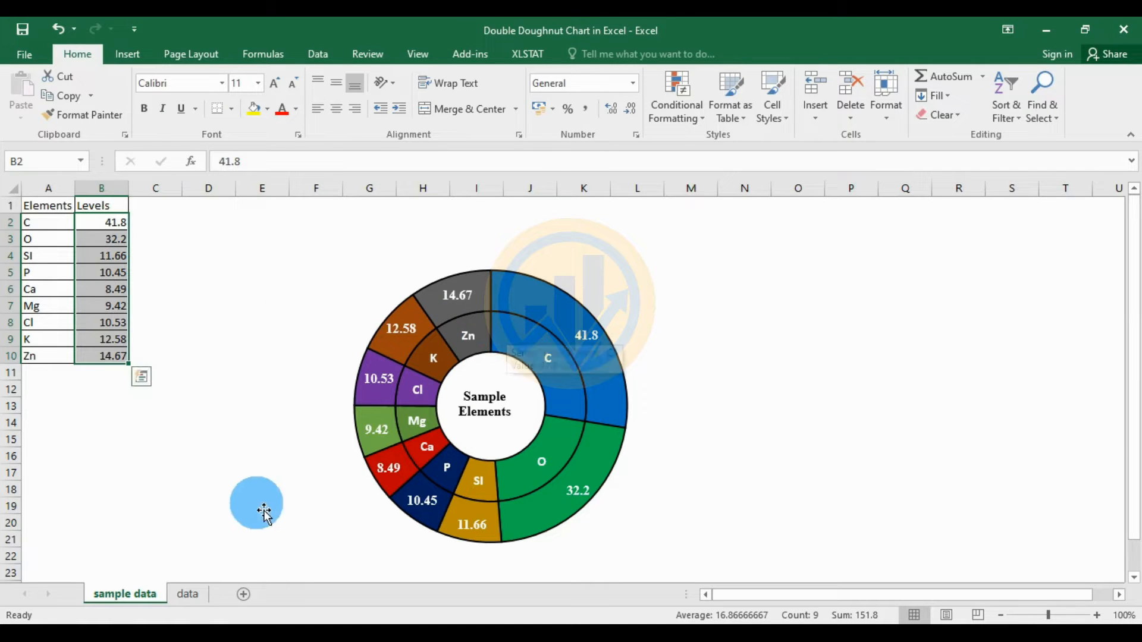
click(187, 595)
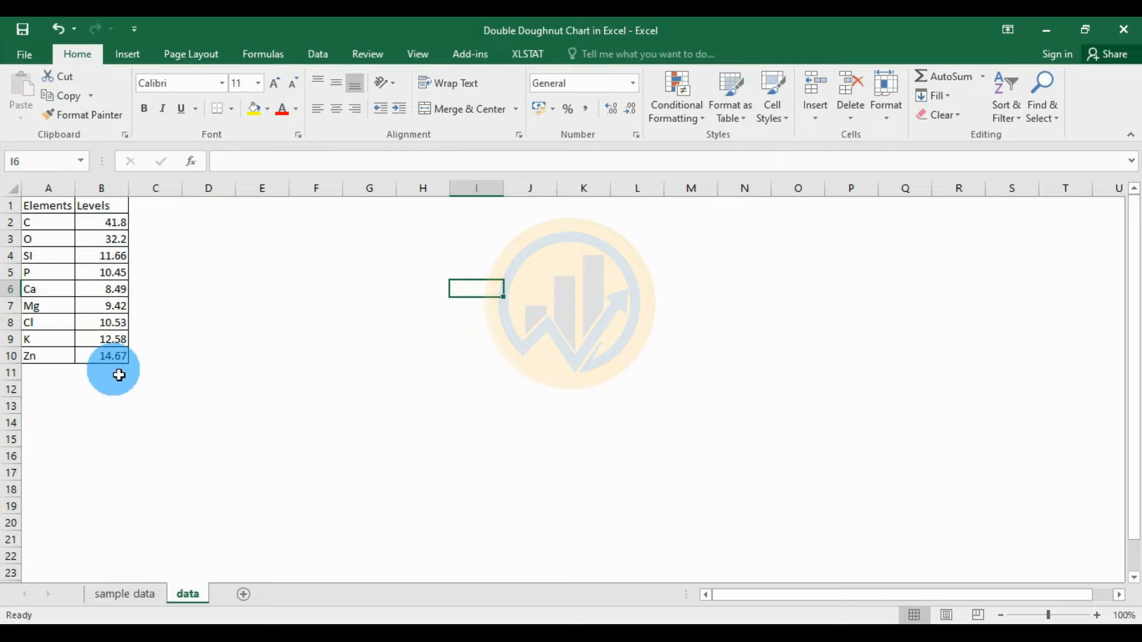
- Insert a doughnut chart of A1:B10, then move it beside the table and enlarge it
drag(45, 207, 102, 359)
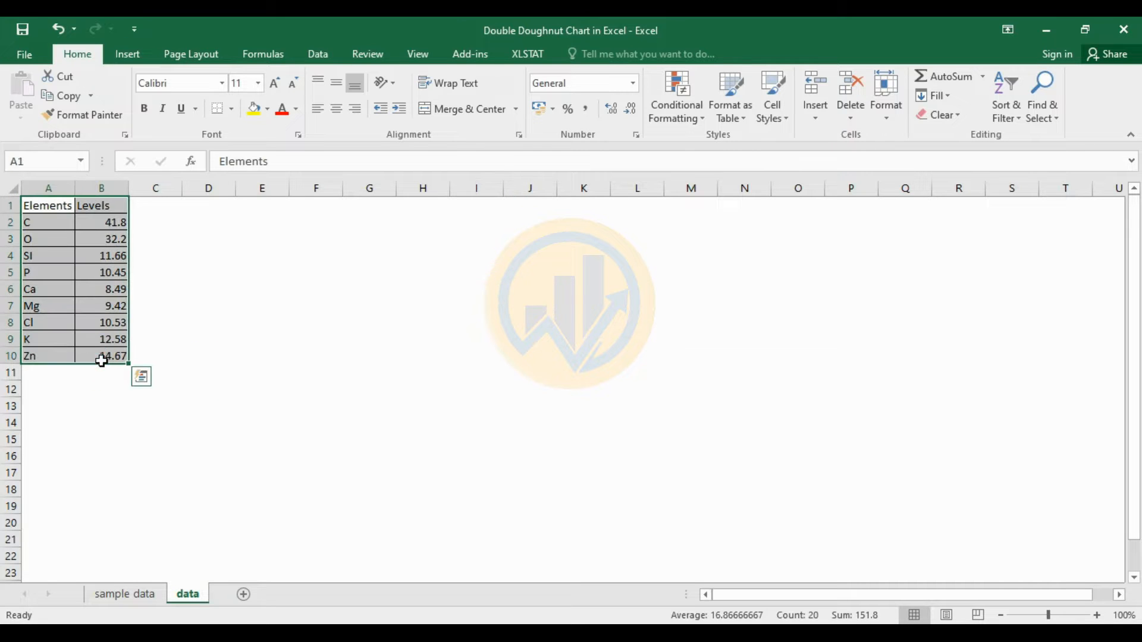
click(128, 55)
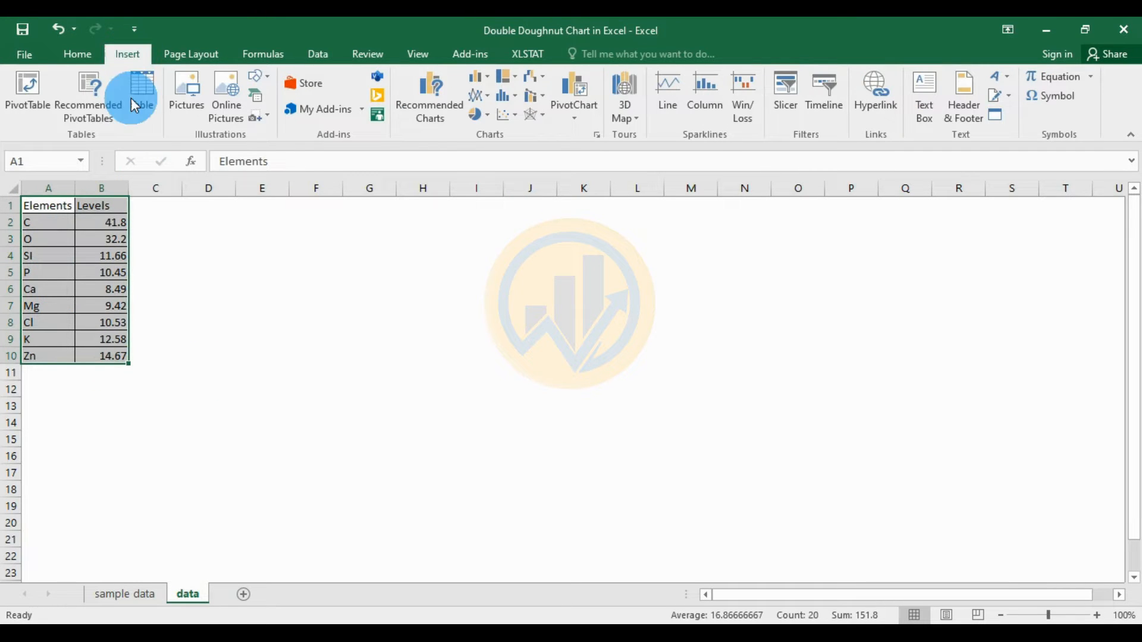
click(486, 116)
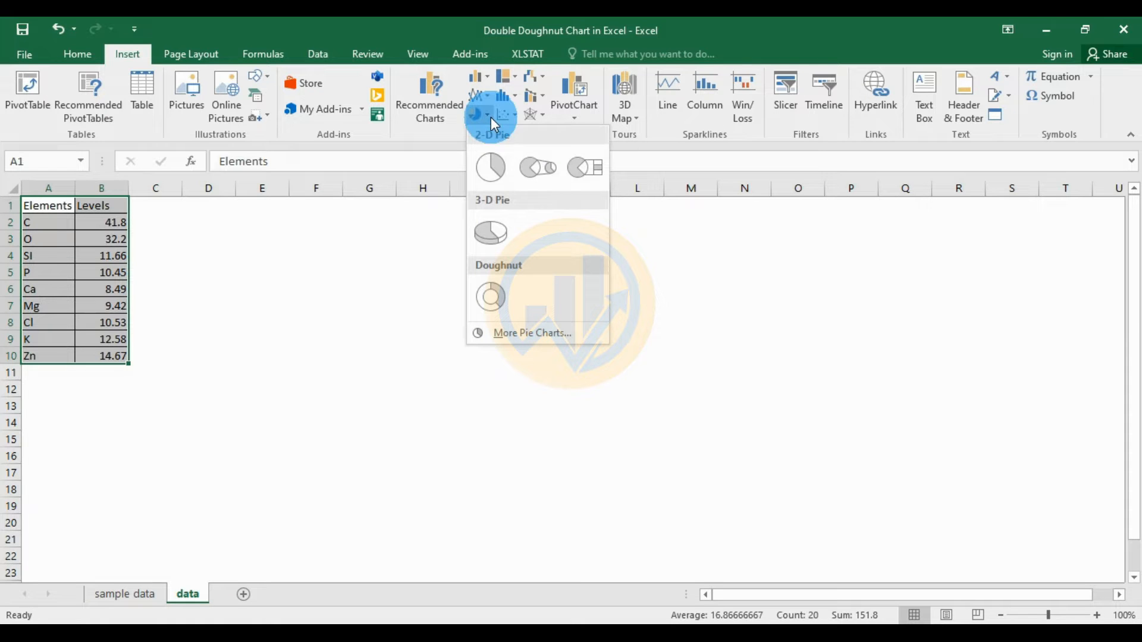
click(483, 296)
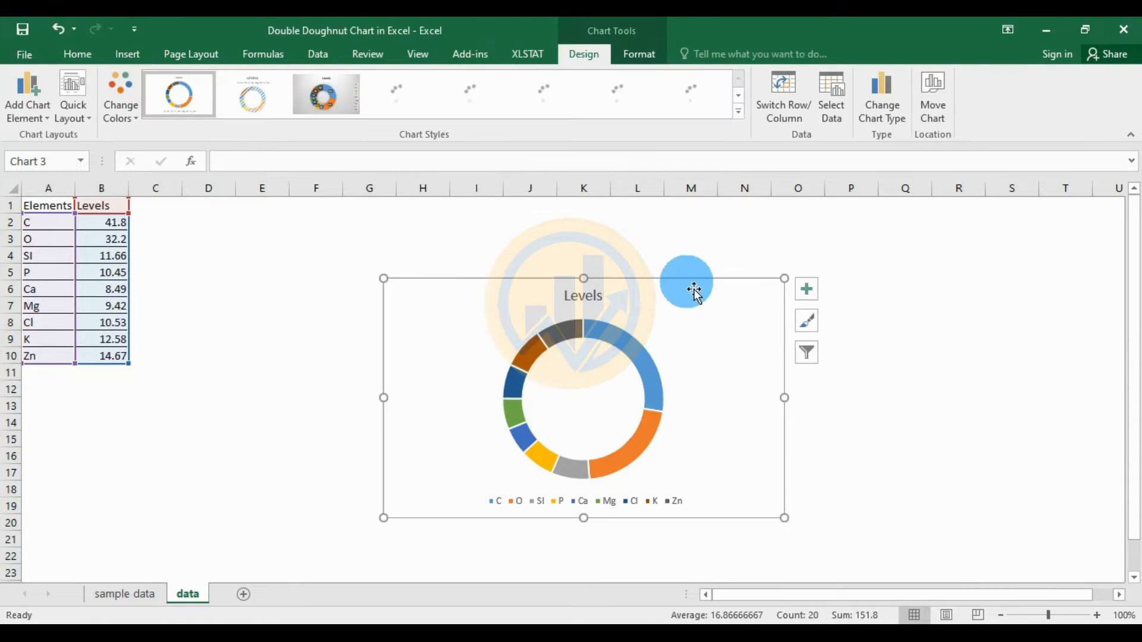
drag(705, 296, 510, 220)
drag(604, 459, 715, 578)
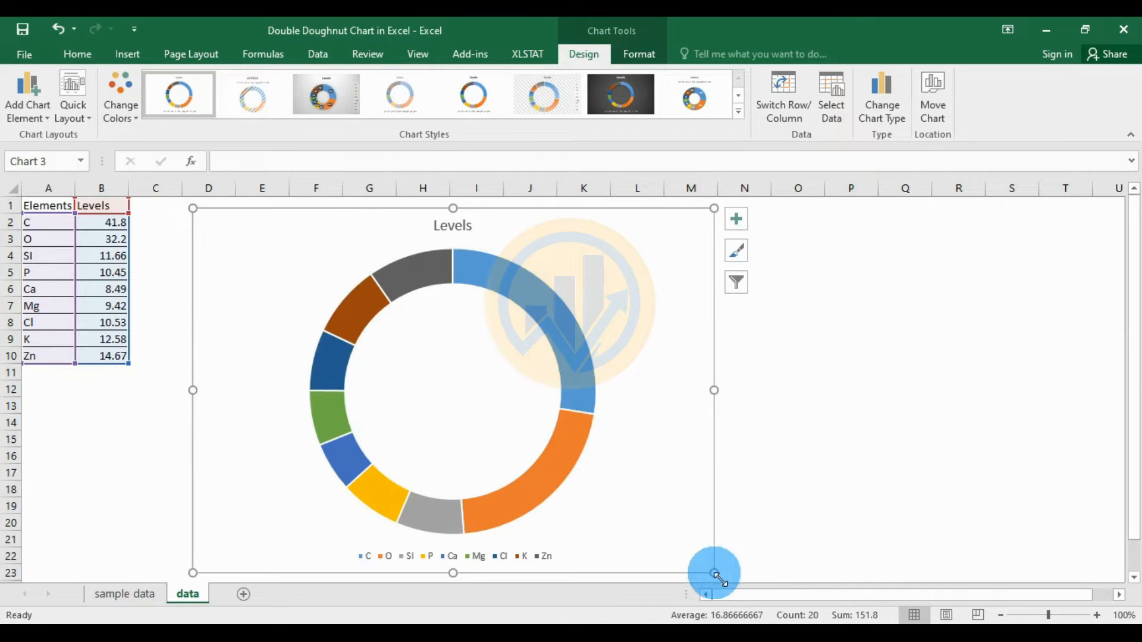
- Remove the 'Levels' chart title and the legend from the doughnut chart
click(734, 227)
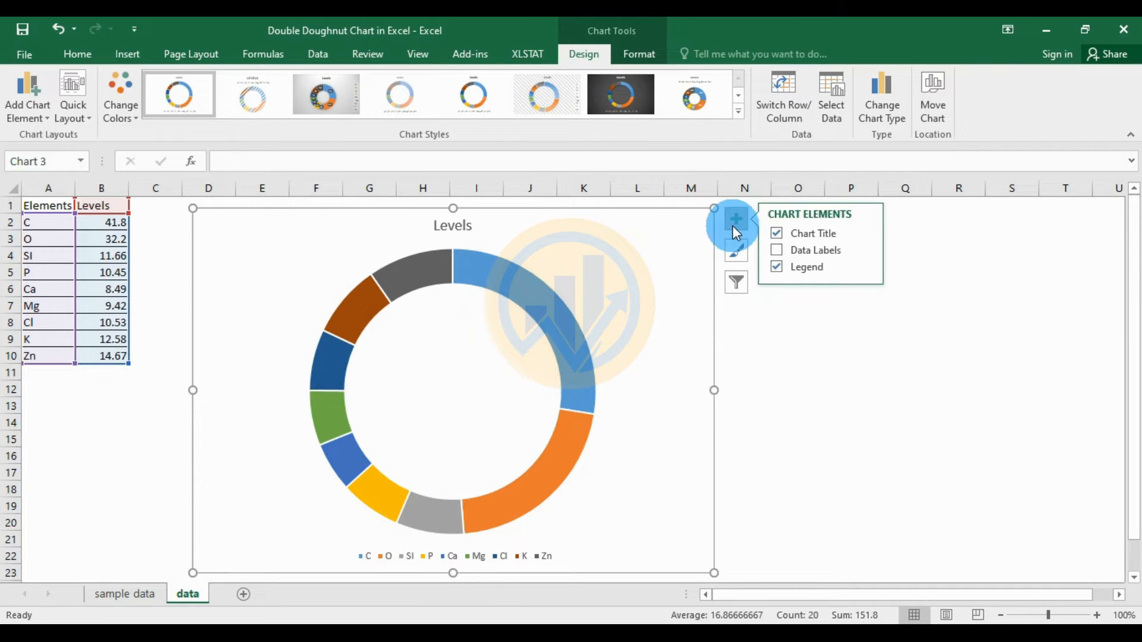
click(777, 238)
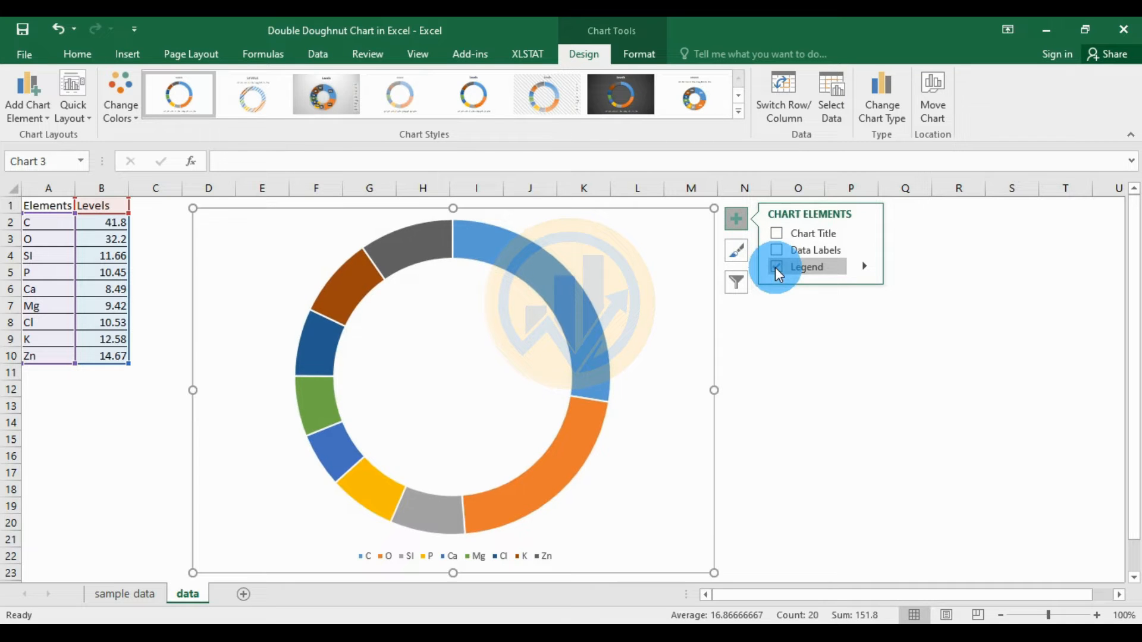
click(776, 266)
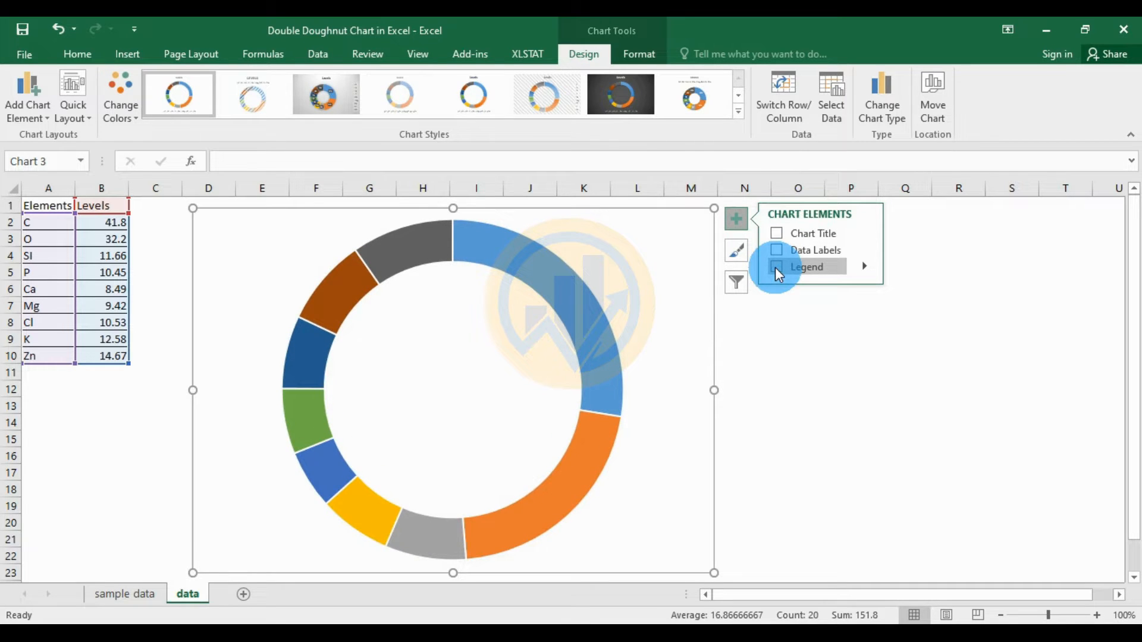
- Paste the Levels series into the chart to add a second doughnut ring
click(591, 334)
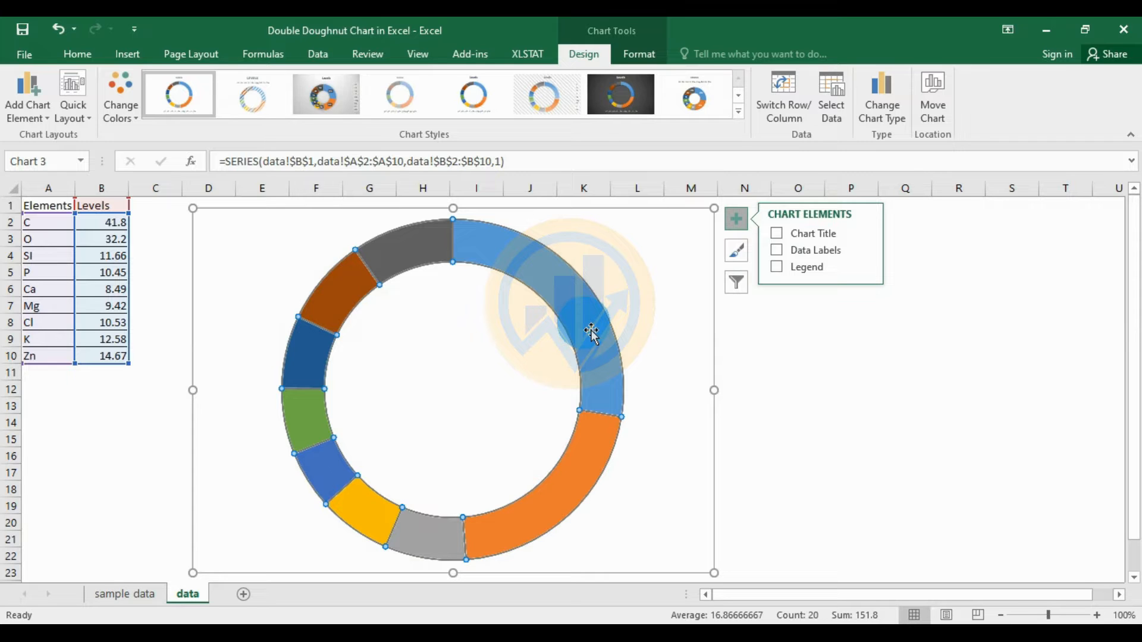
key(ctrl+v)
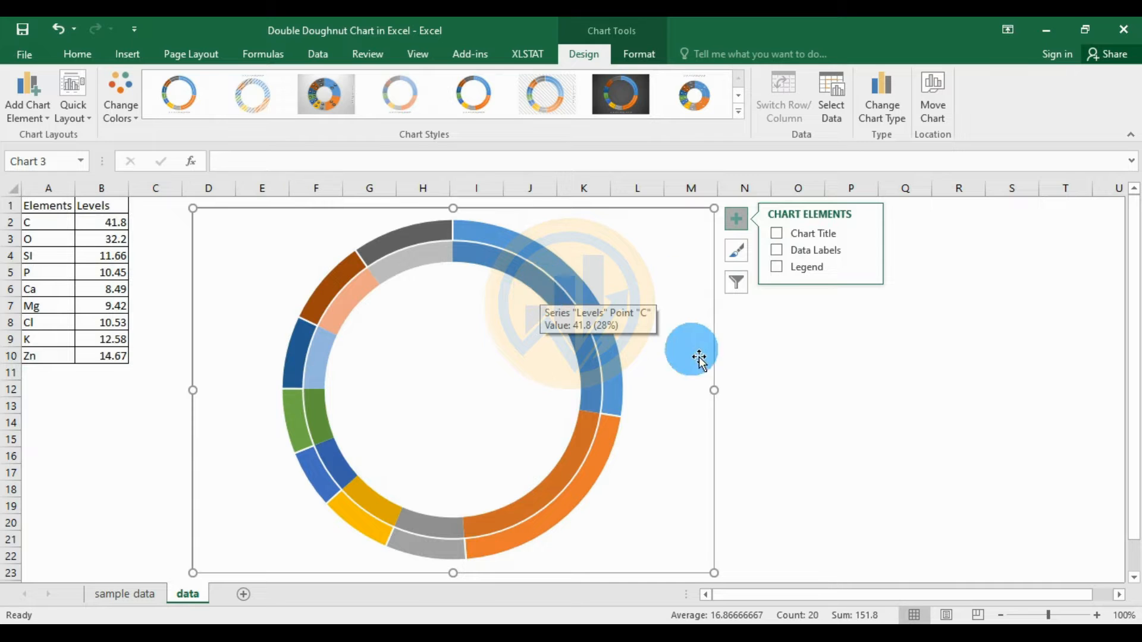
click(798, 373)
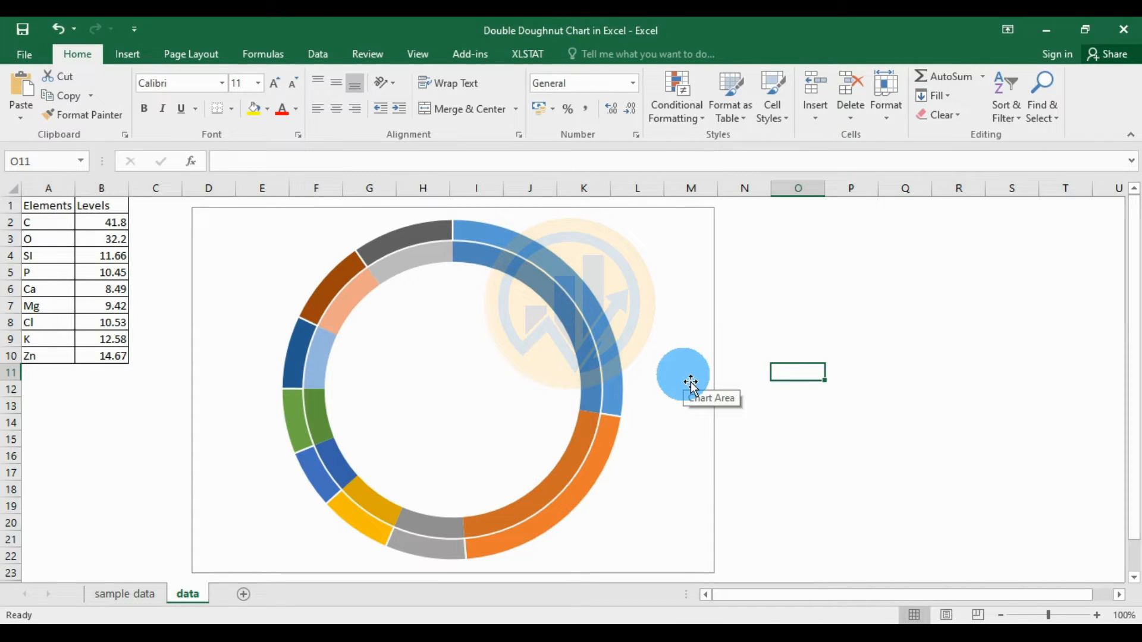
click(599, 324)
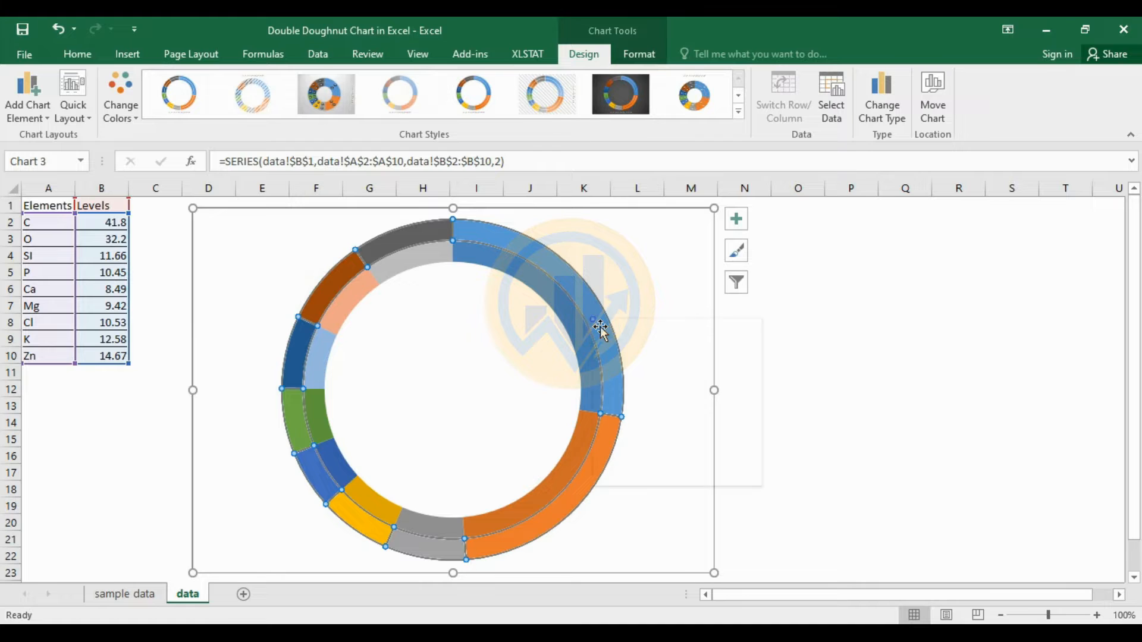
- In Format Data Series for the outer ring, try 5% doughnut explosion, then return it to 0%
right_click(600, 330)
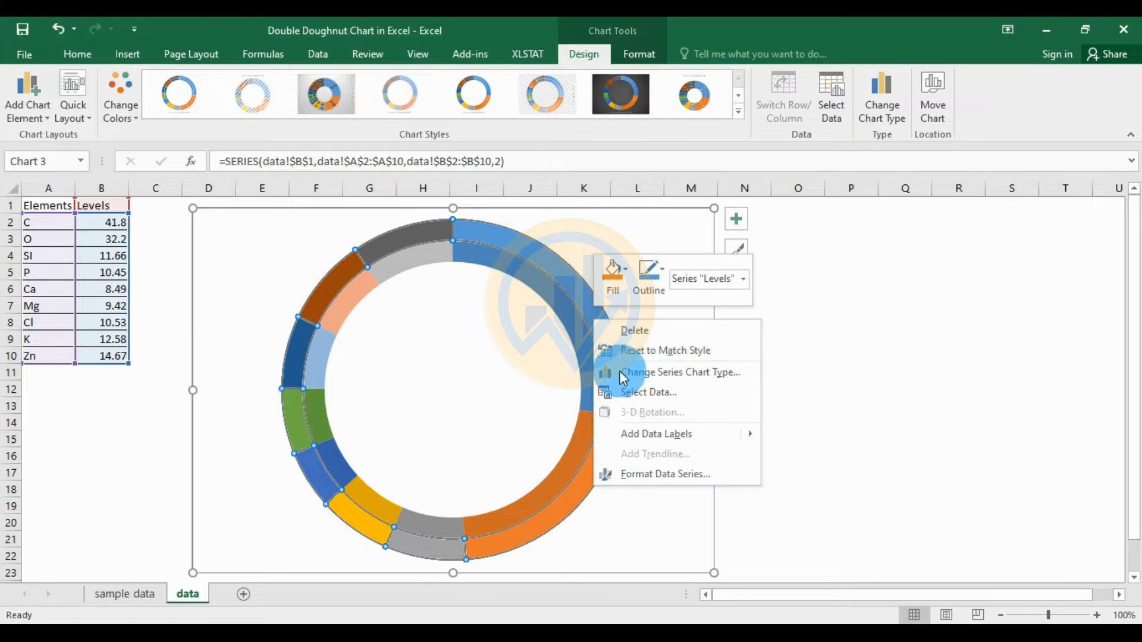
click(638, 474)
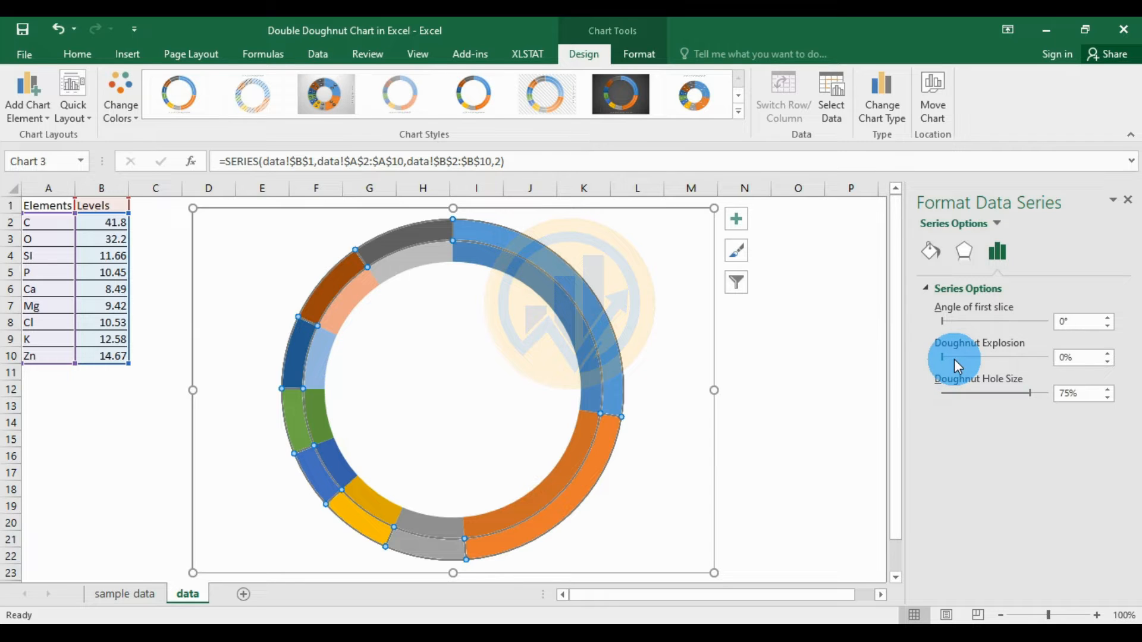
click(1108, 352)
click(1108, 353)
click(1107, 353)
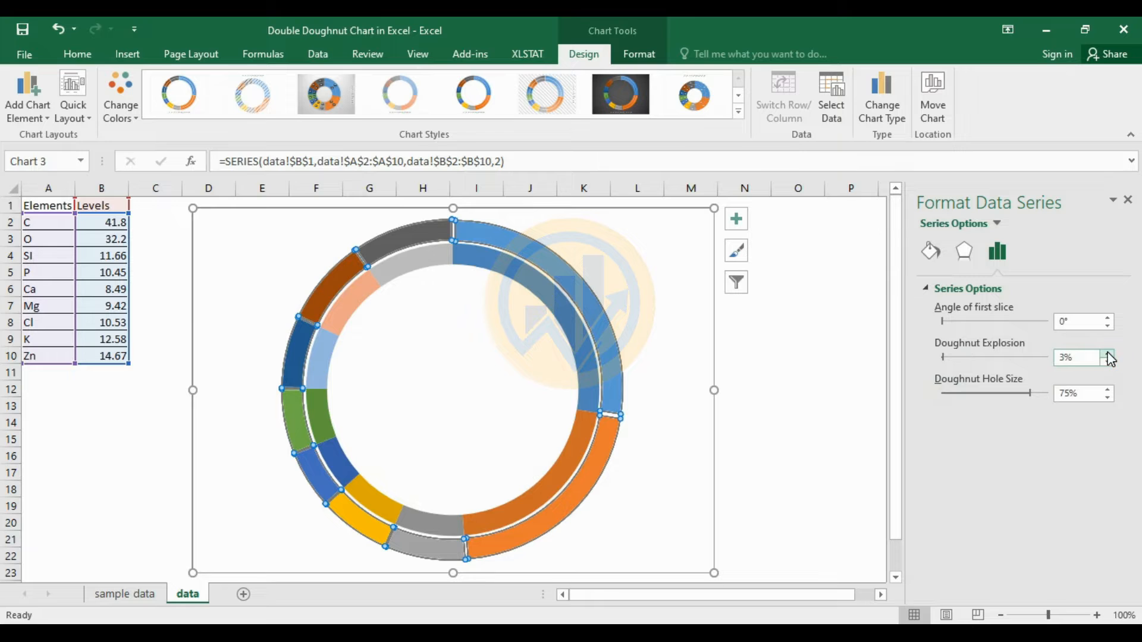
click(1108, 353)
click(1108, 353)
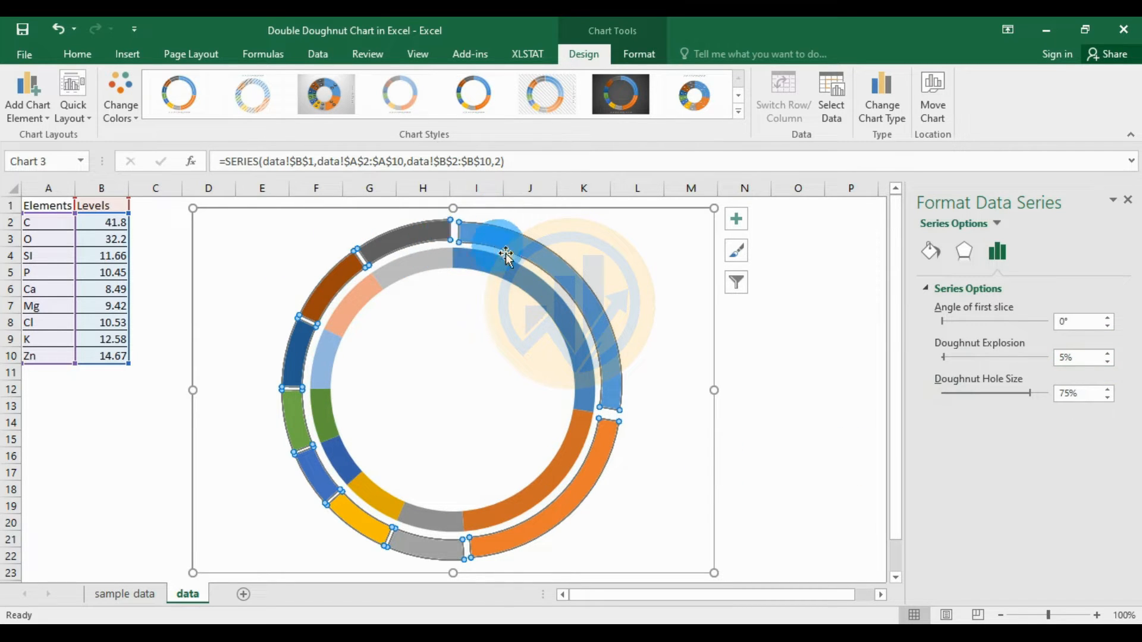
click(1107, 362)
click(1108, 362)
click(1108, 362)
click(1107, 363)
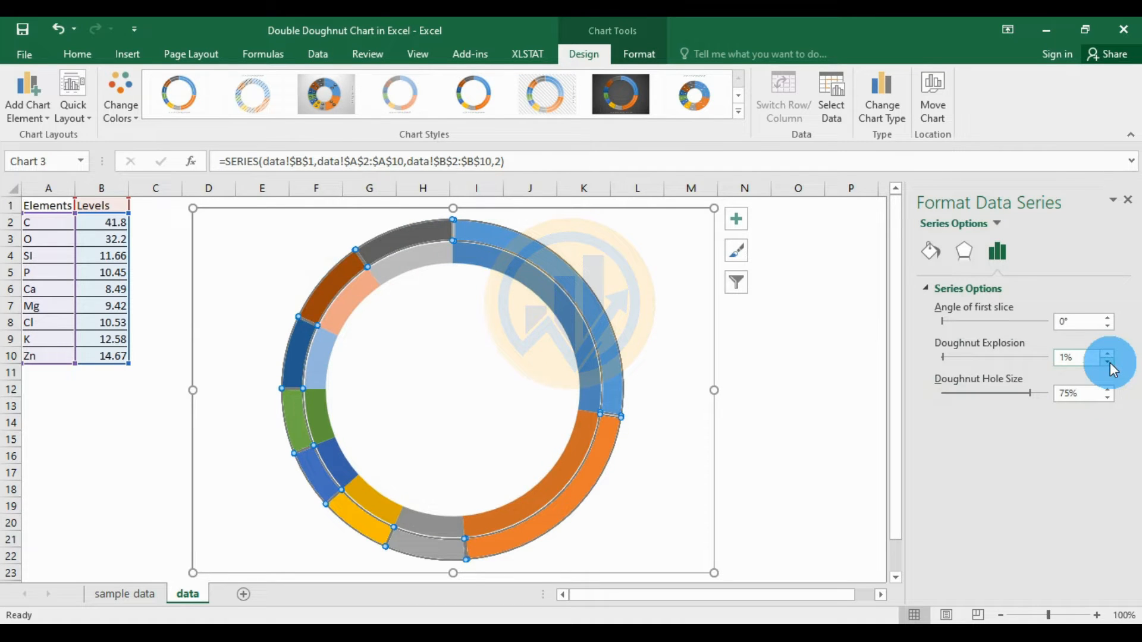
click(1108, 363)
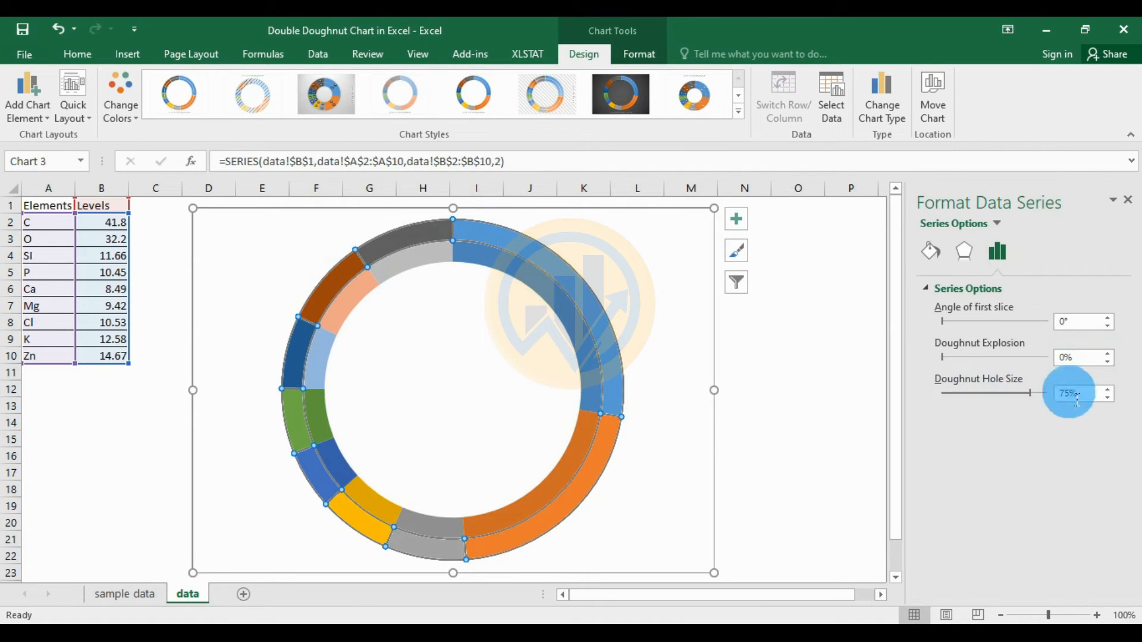
- Reduce the doughnut hole size to 60% so both rings get thicker
click(1108, 397)
click(1108, 397)
click(1108, 397)
click(1107, 397)
click(1108, 397)
click(1107, 396)
click(1108, 397)
click(1108, 397)
click(1107, 397)
click(1107, 397)
click(1107, 396)
click(1107, 396)
click(1108, 397)
click(1108, 396)
click(1107, 396)
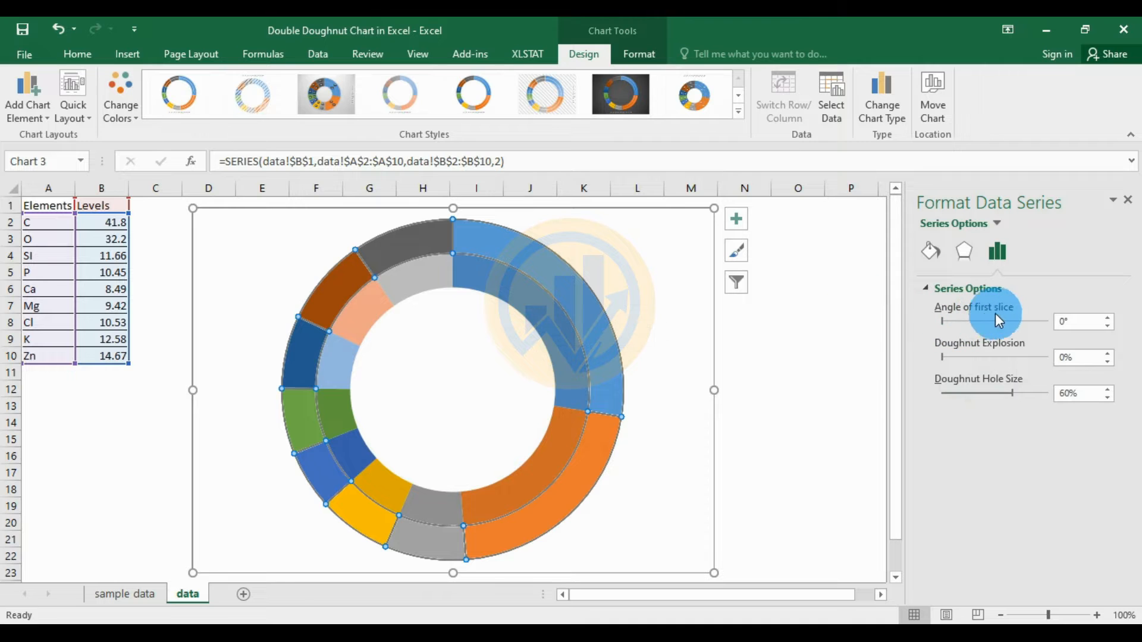
- Raise the outer ring's first slice angle, then bring it back down to 2°
click(1108, 317)
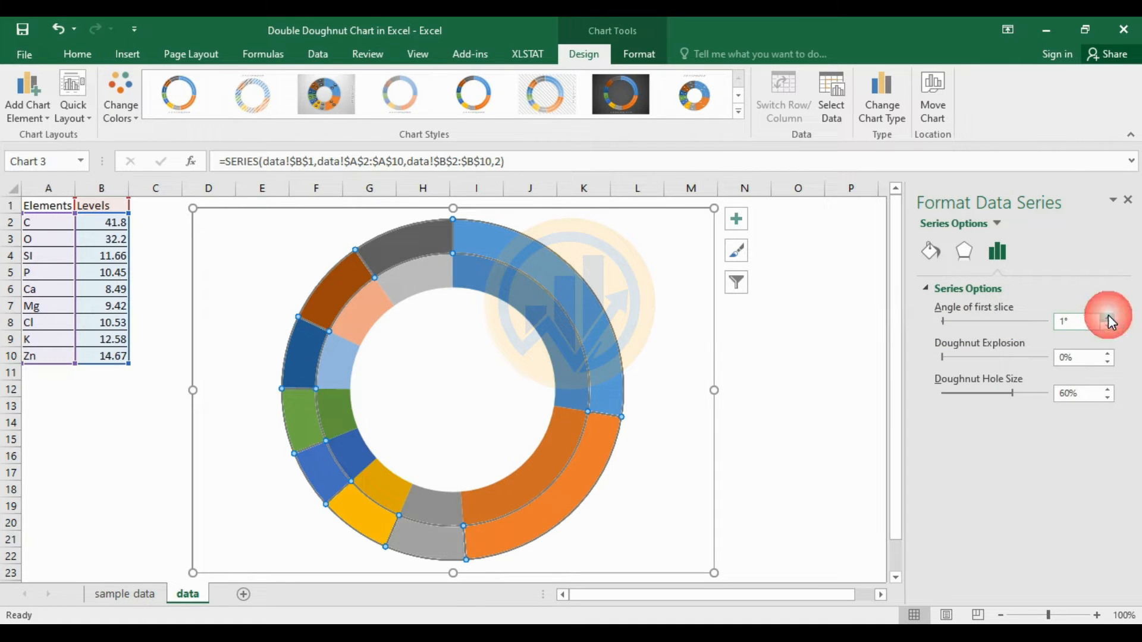
click(1107, 317)
click(1108, 317)
click(1108, 317)
click(1108, 317)
click(1107, 317)
click(1108, 317)
click(1108, 317)
click(1108, 317)
click(1108, 317)
click(1107, 317)
click(1107, 317)
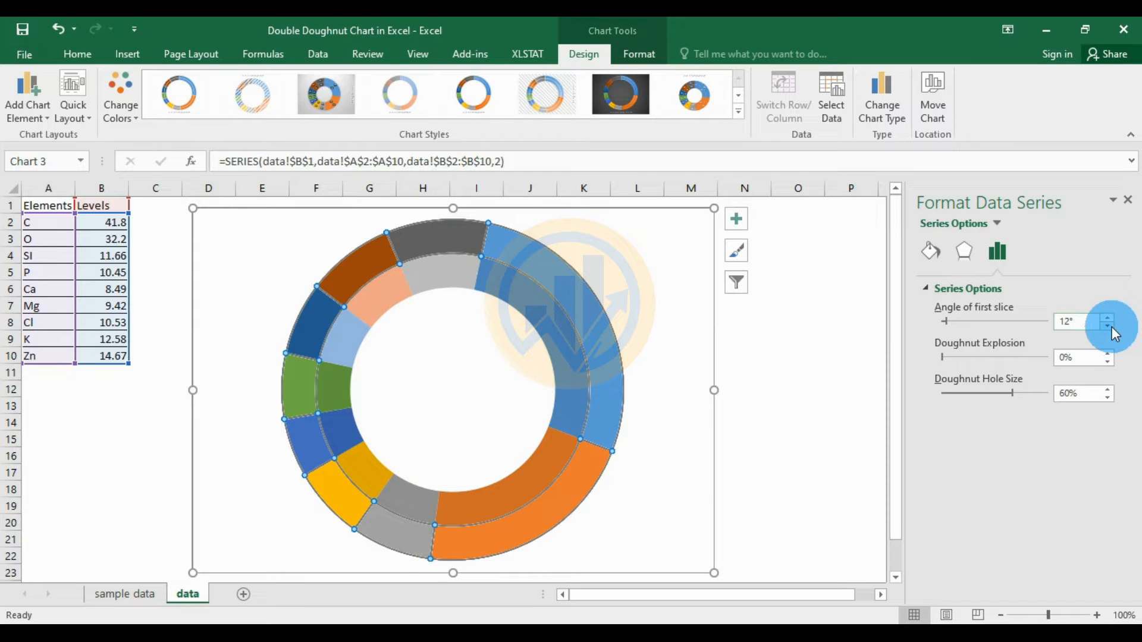
click(1110, 326)
click(1110, 326)
click(1110, 326)
click(1110, 326)
click(1110, 326)
click(1110, 326)
click(1110, 326)
click(1110, 326)
click(1110, 326)
click(1110, 326)
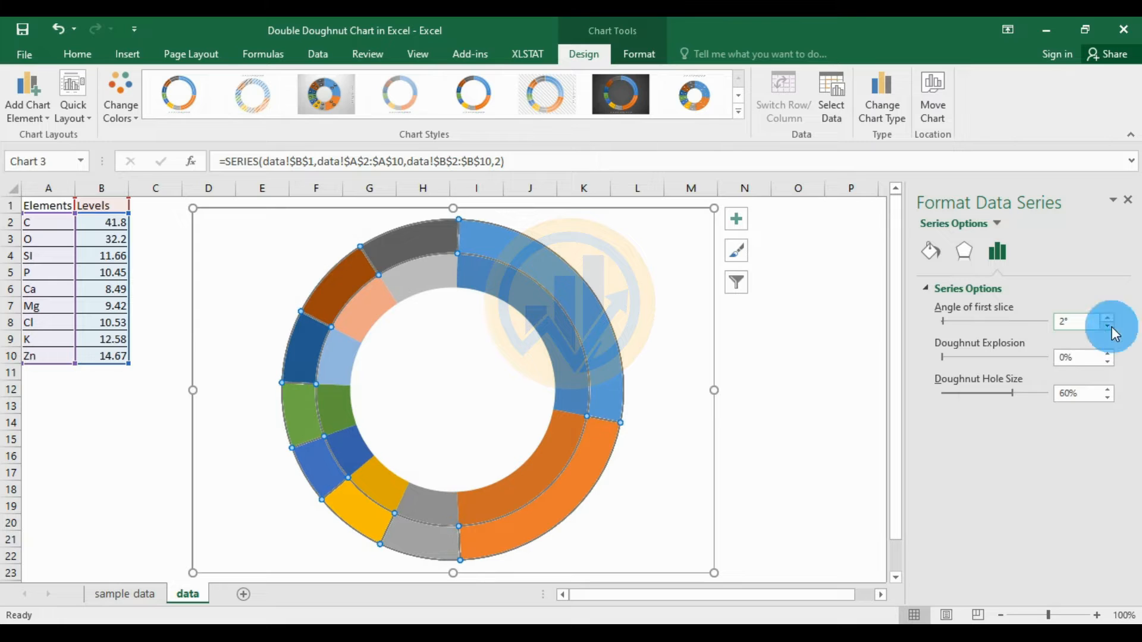
click(1110, 326)
click(1110, 326)
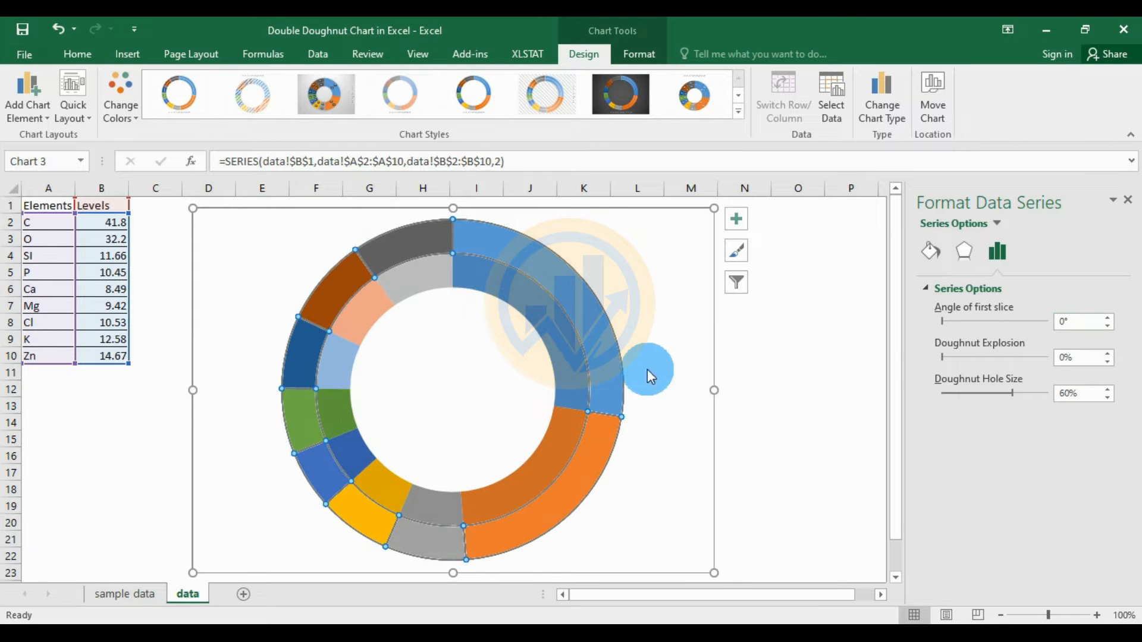
- Add value data labels to the outer doughnut ring
click(567, 290)
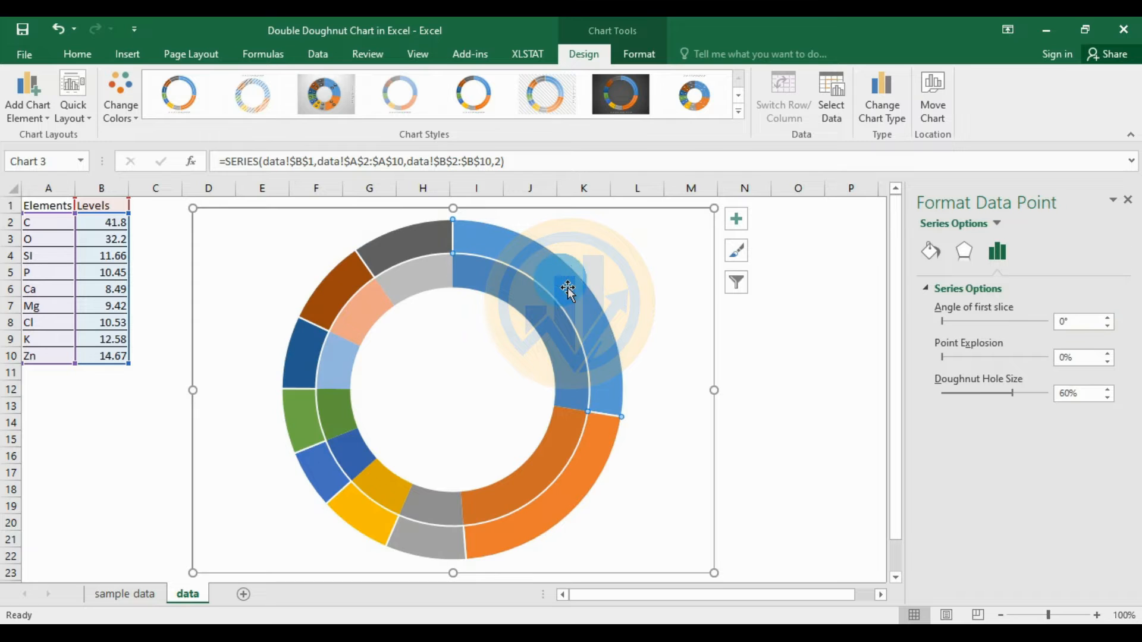
click(600, 265)
click(567, 277)
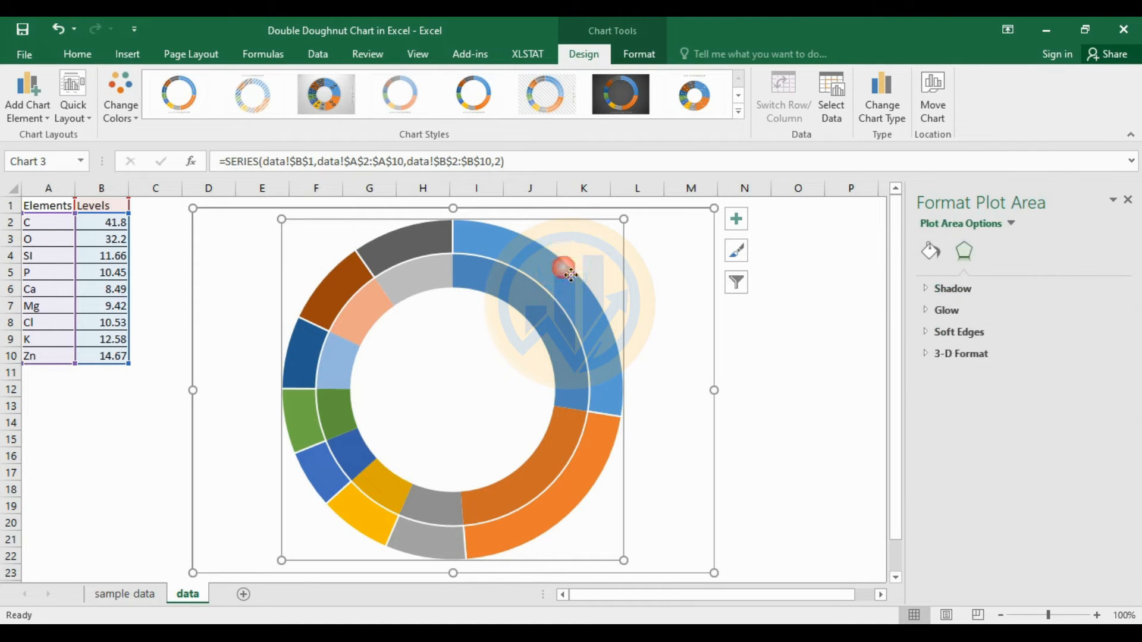
right_click(563, 276)
mouse_move(615, 383)
click(783, 385)
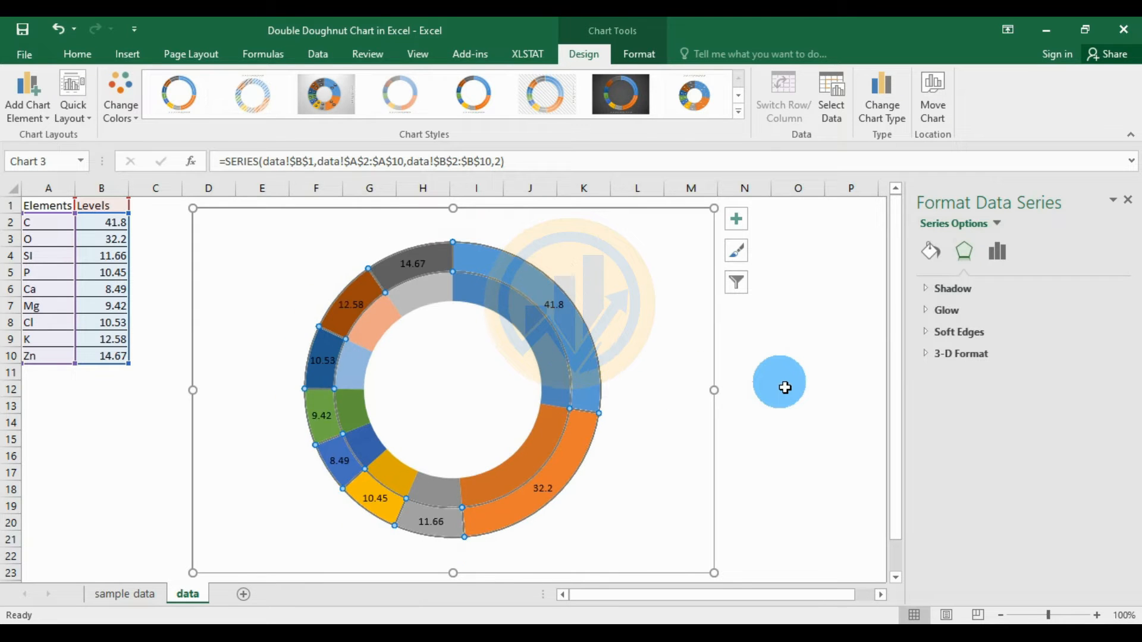
- Add value data labels to the inner ring too, showing 41.8, 32.2, 14.67 and the rest
click(542, 341)
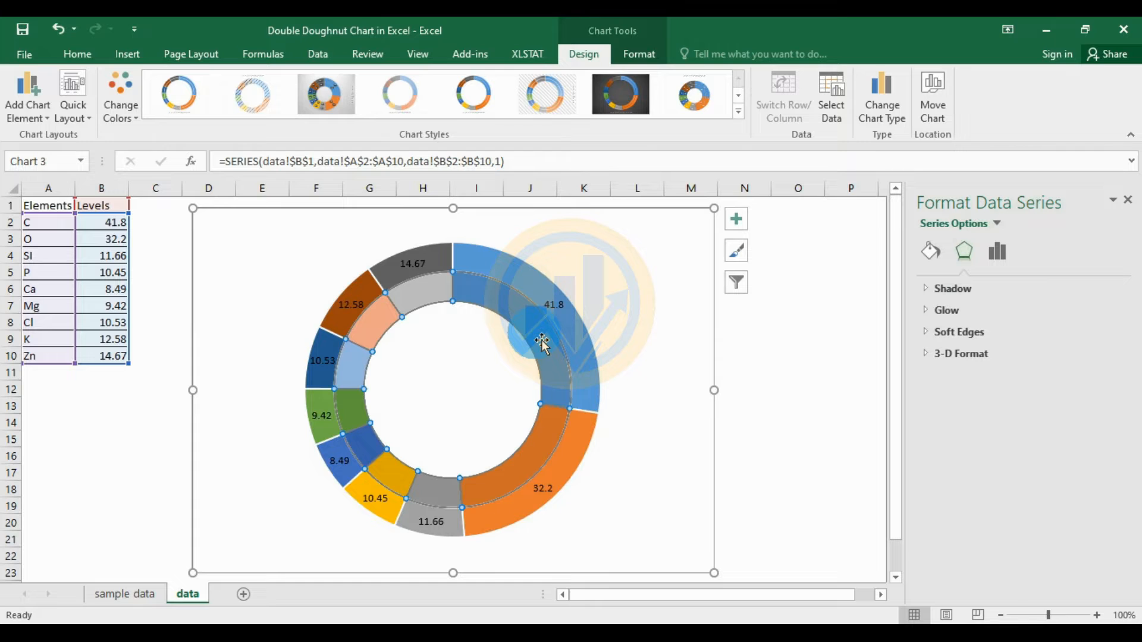
right_click(537, 335)
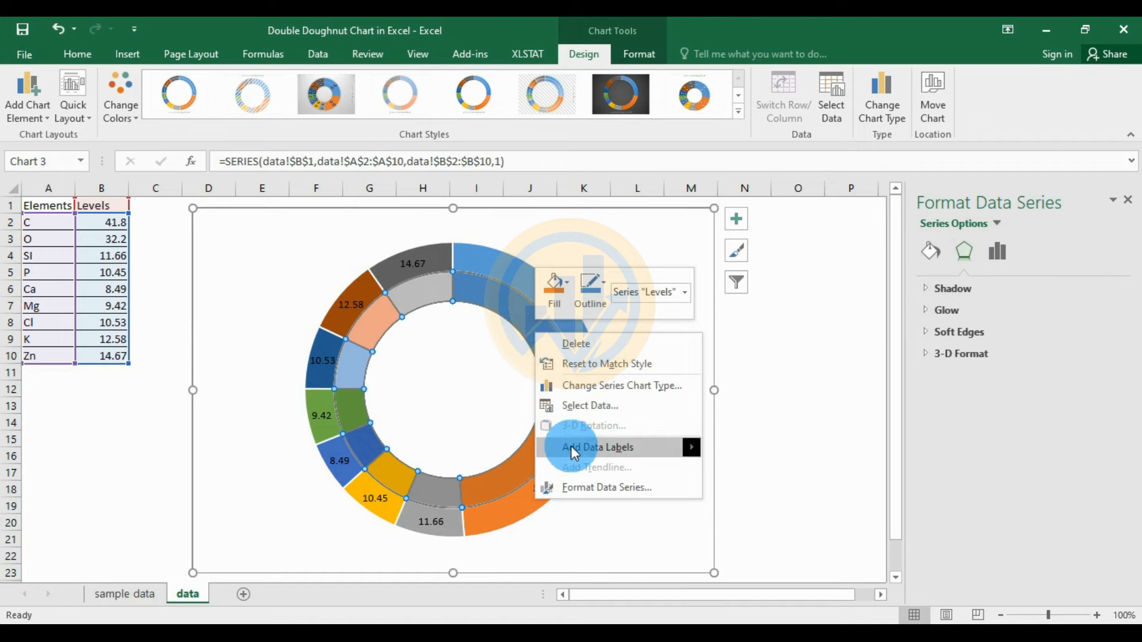
mouse_move(571, 446)
click(733, 449)
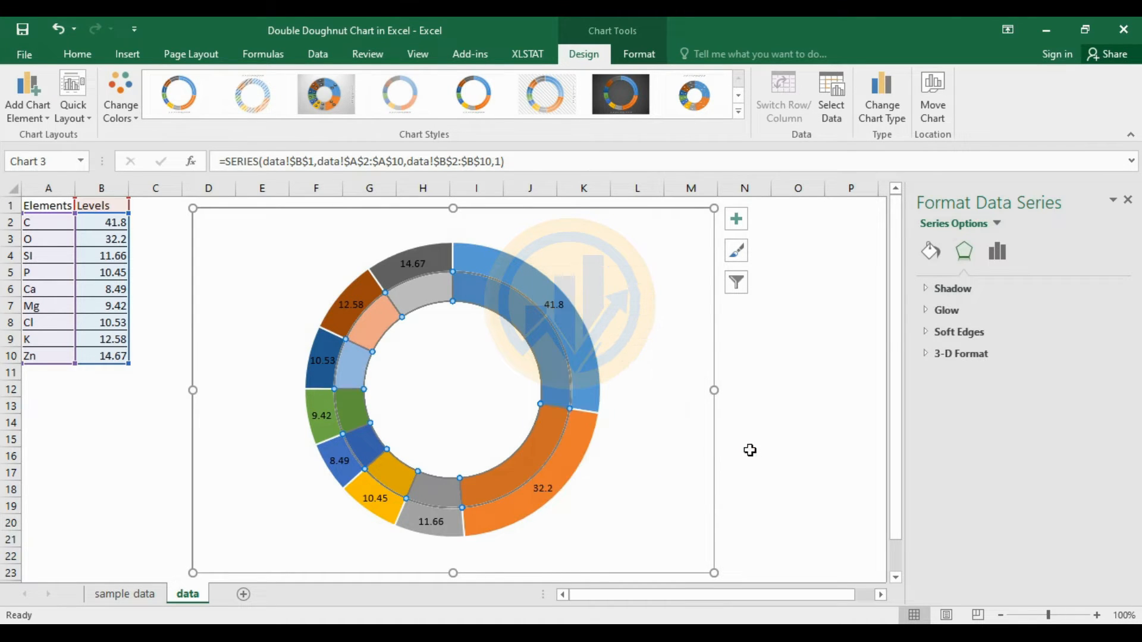
click(741, 392)
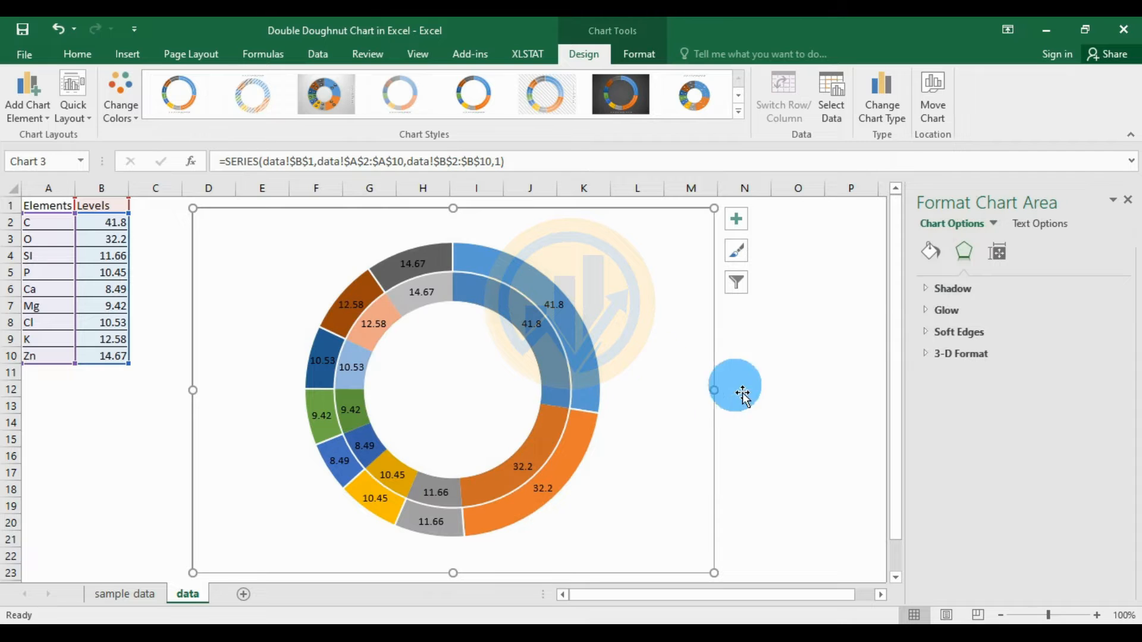
click(781, 398)
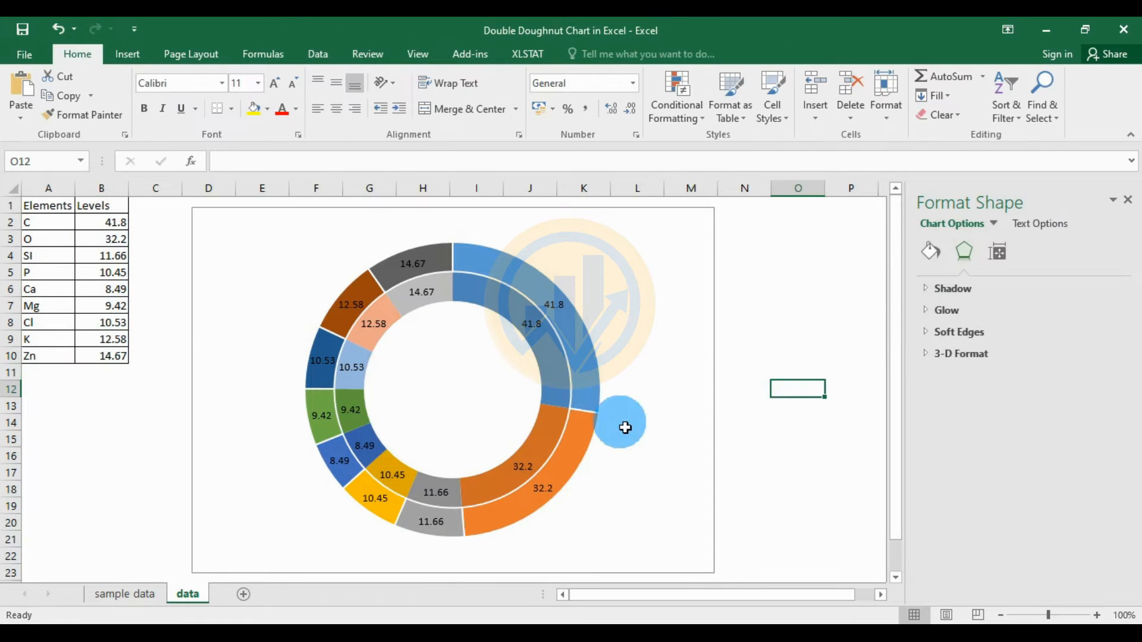
click(566, 322)
- Make the inner ring's labels show Category Name (C, O, Si, Zn…) instead of Value
click(932, 346)
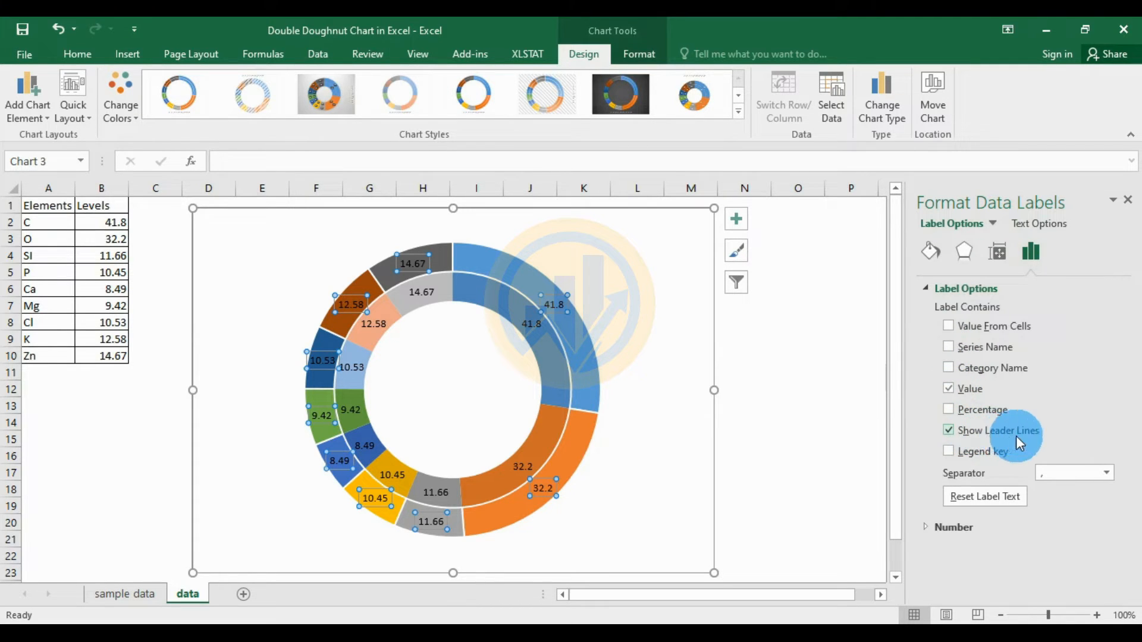
click(546, 336)
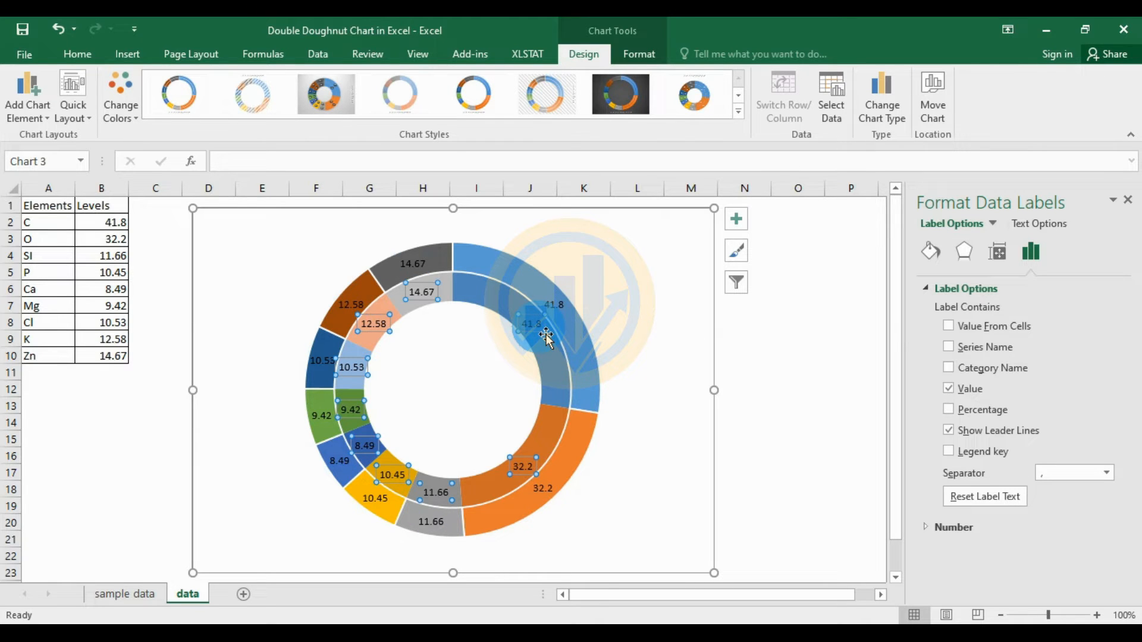
click(948, 348)
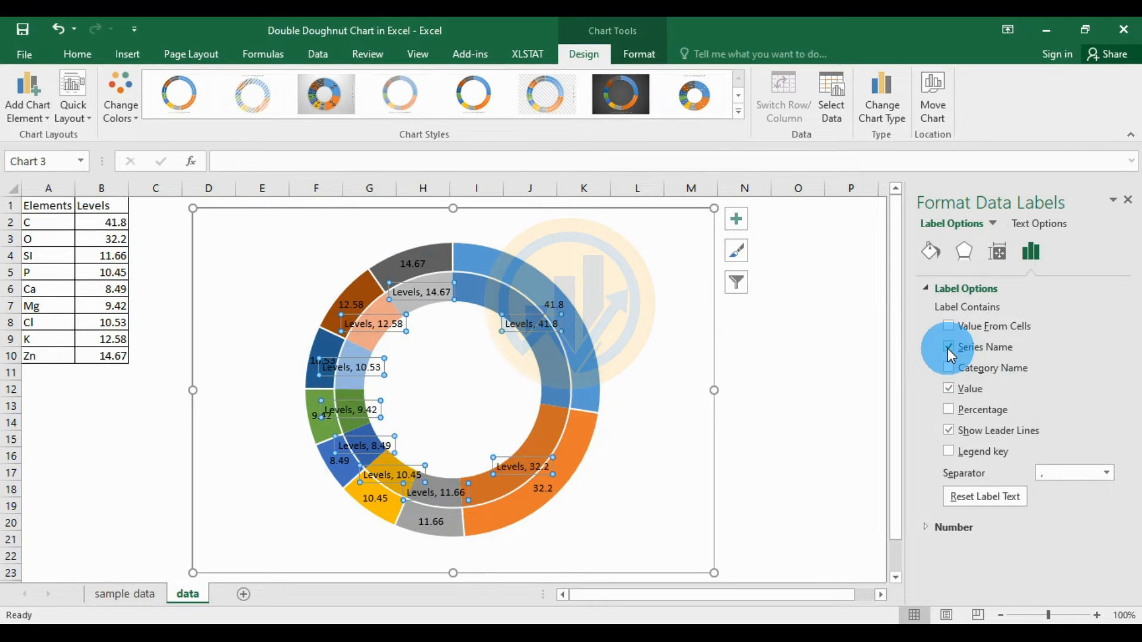
click(948, 348)
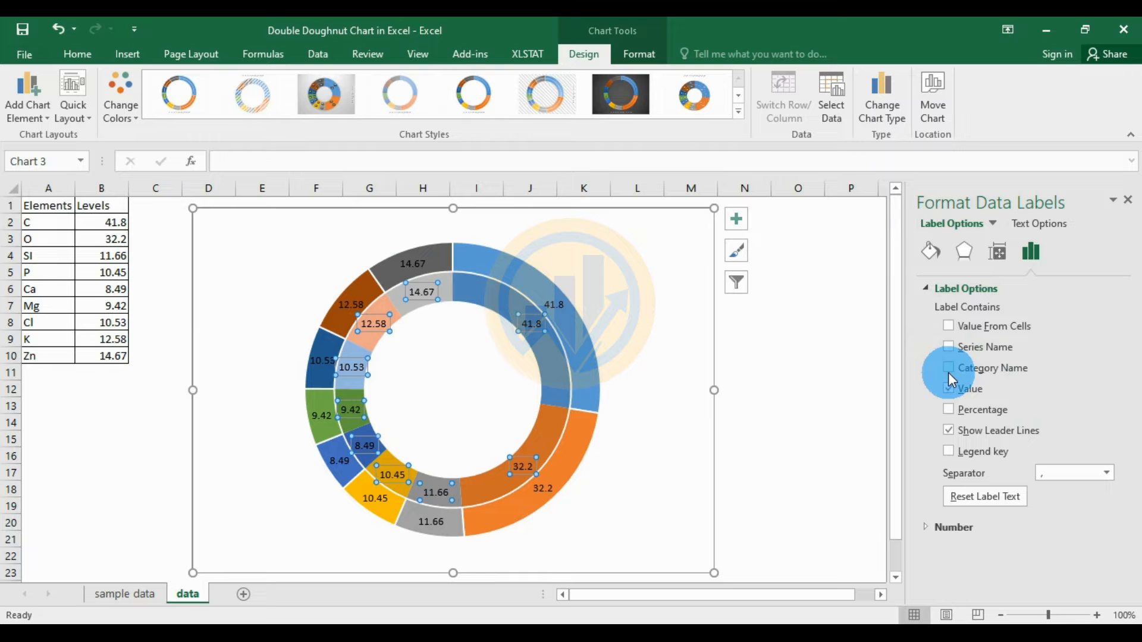
click(949, 371)
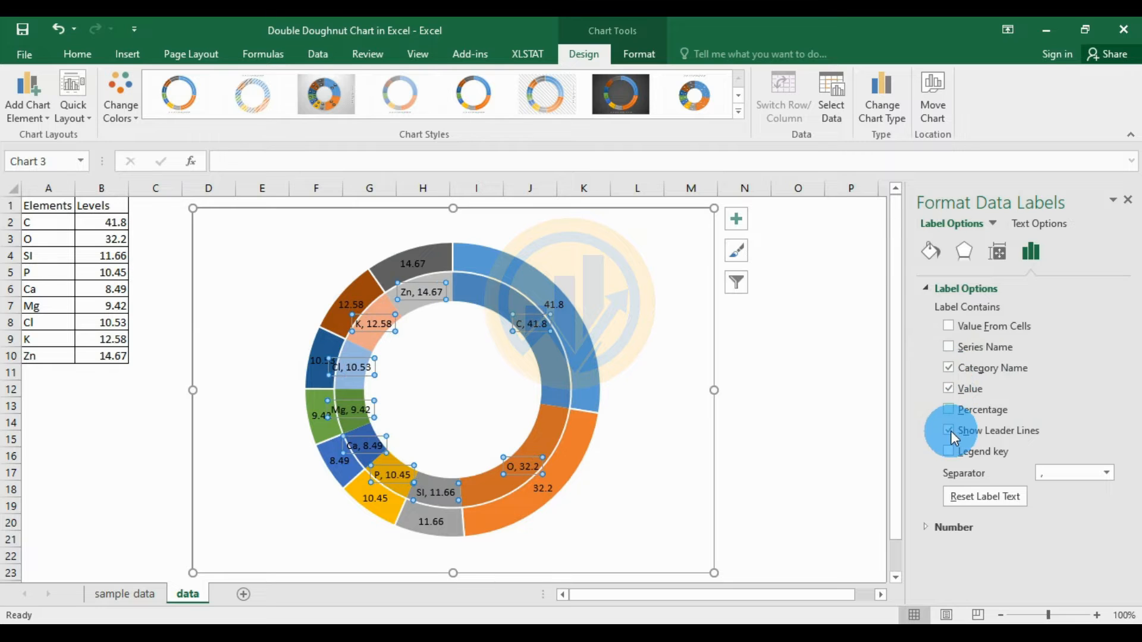
click(949, 388)
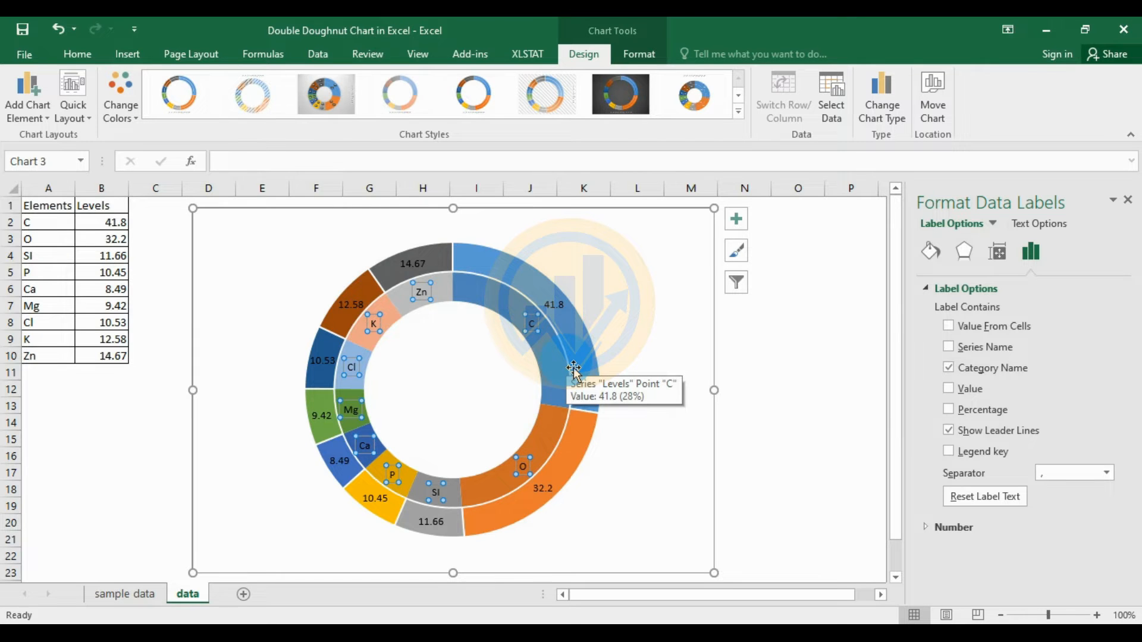
click(790, 345)
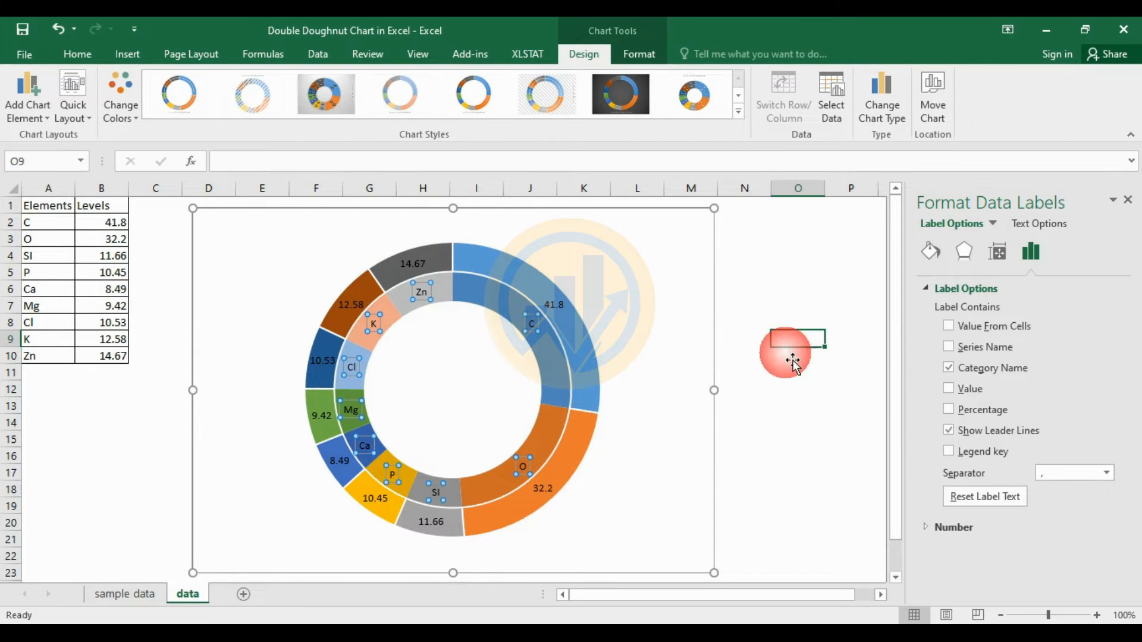
click(647, 445)
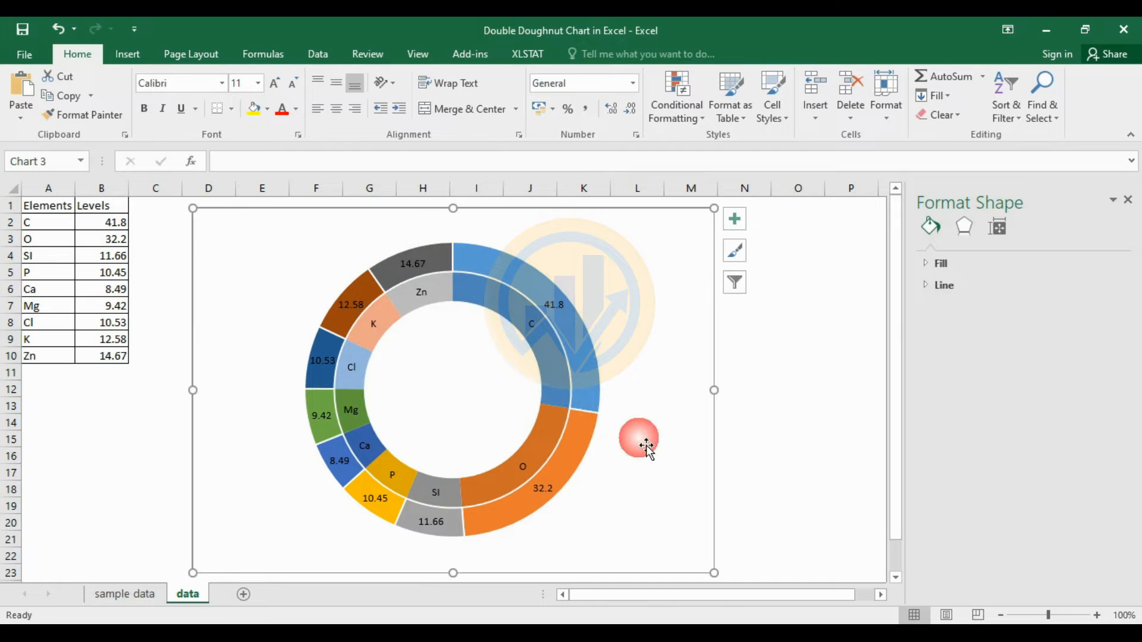
- Resize and reposition the double doughnut chart into a compact frame beside the data table
drag(714, 573, 730, 514)
scroll(731, 516, down, 1)
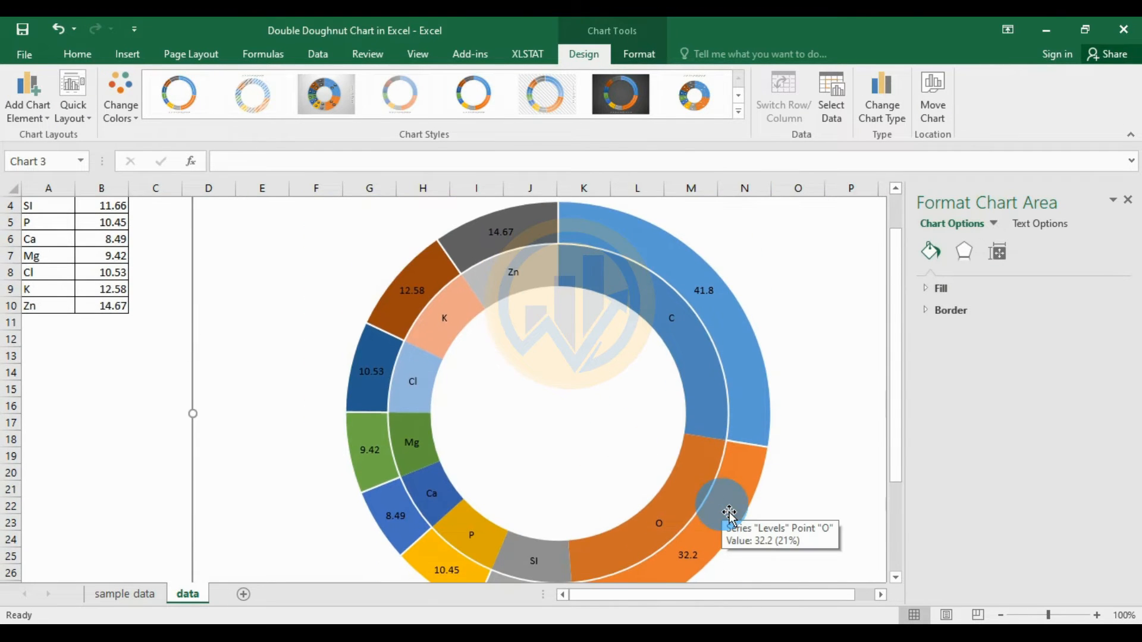
scroll(289, 274, up, 1)
drag(195, 210, 218, 226)
drag(311, 284, 280, 242)
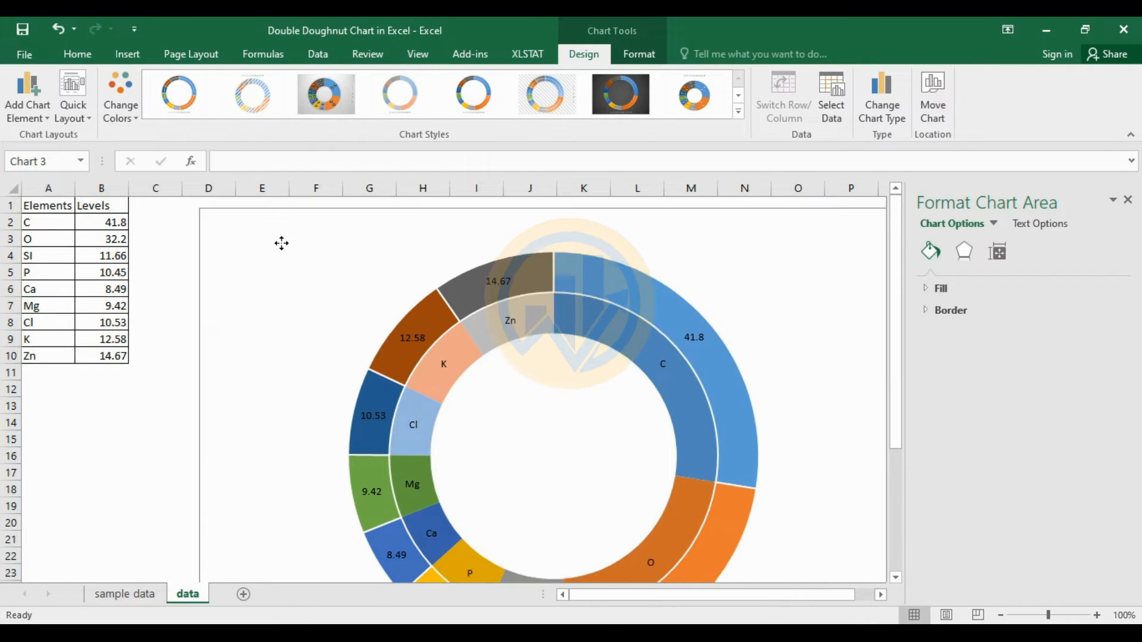
drag(186, 203, 226, 245)
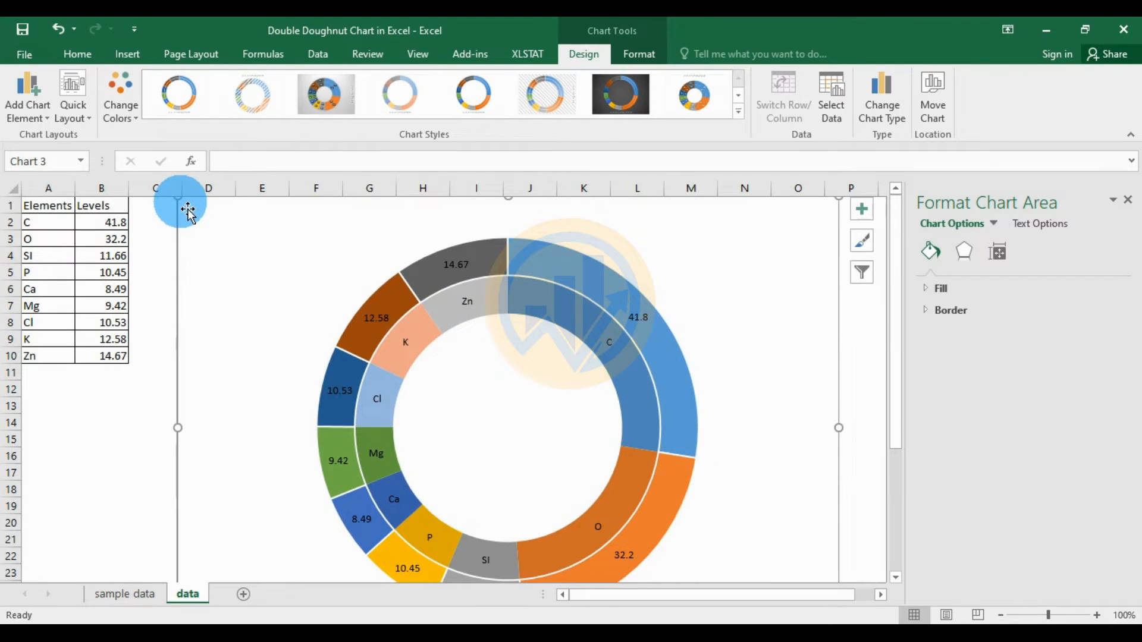
drag(180, 200, 224, 239)
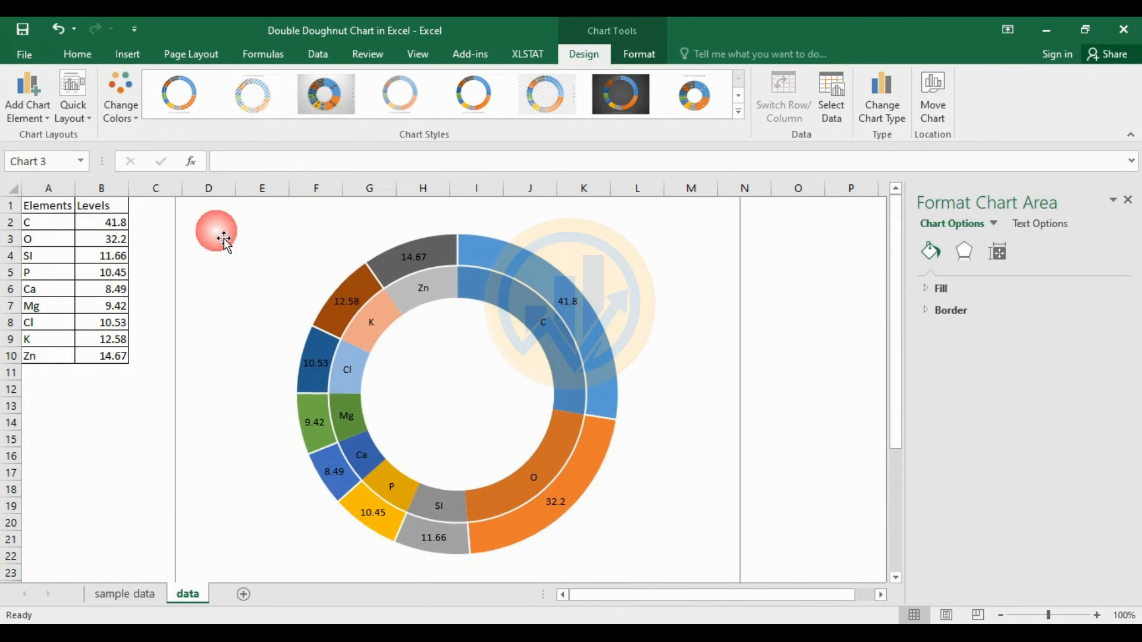
- Format the outer ring's value labels as black Times New Roman, size 12
click(576, 308)
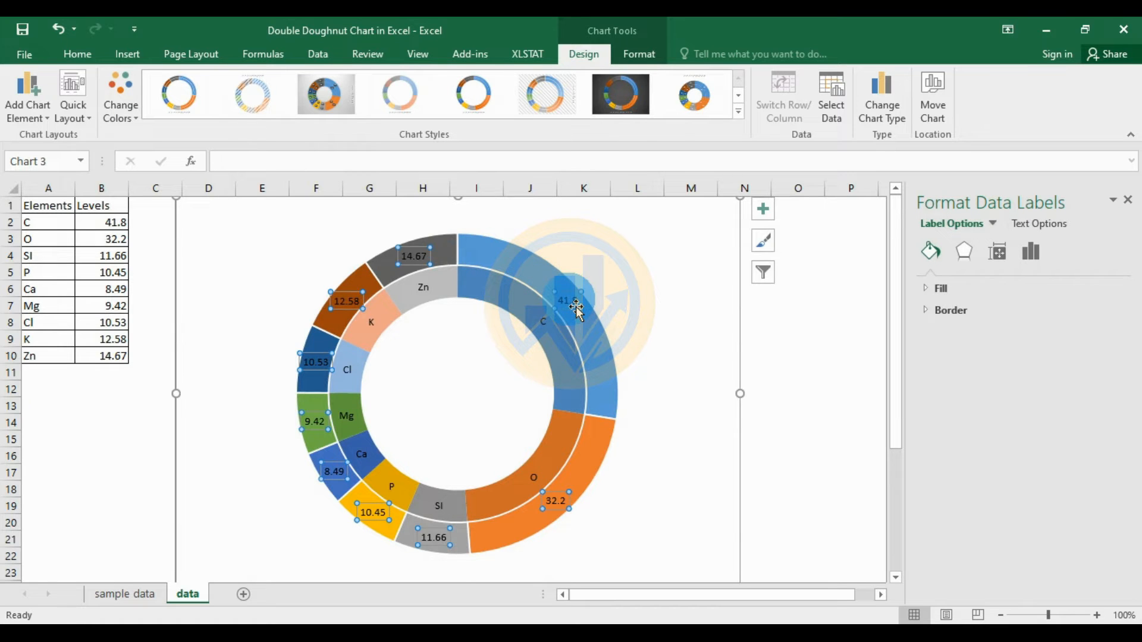
click(77, 54)
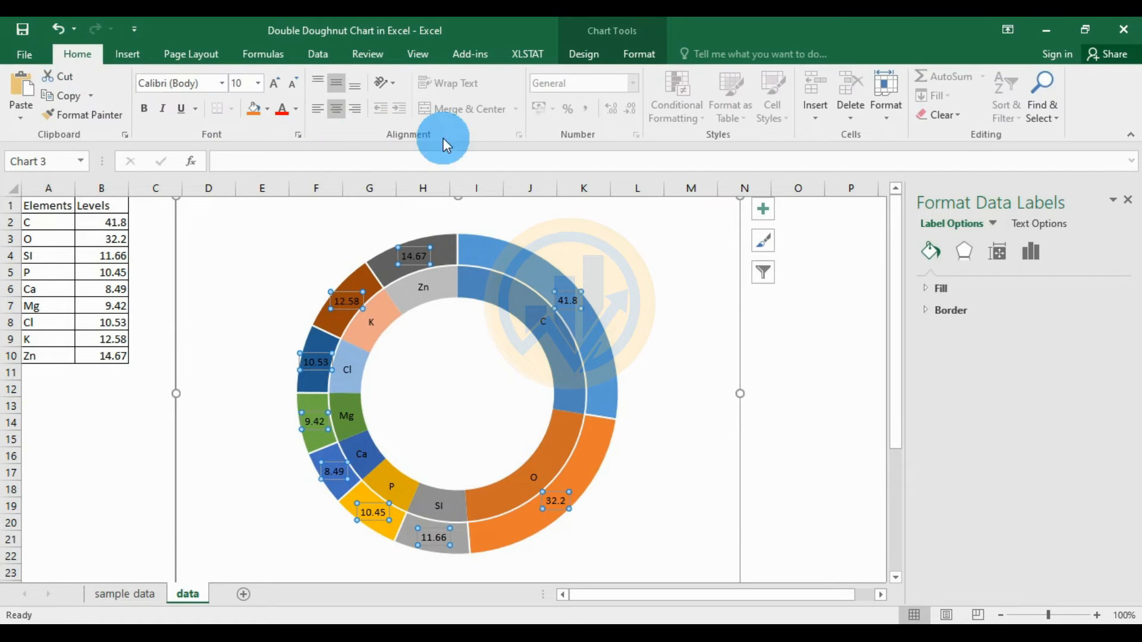
click(222, 83)
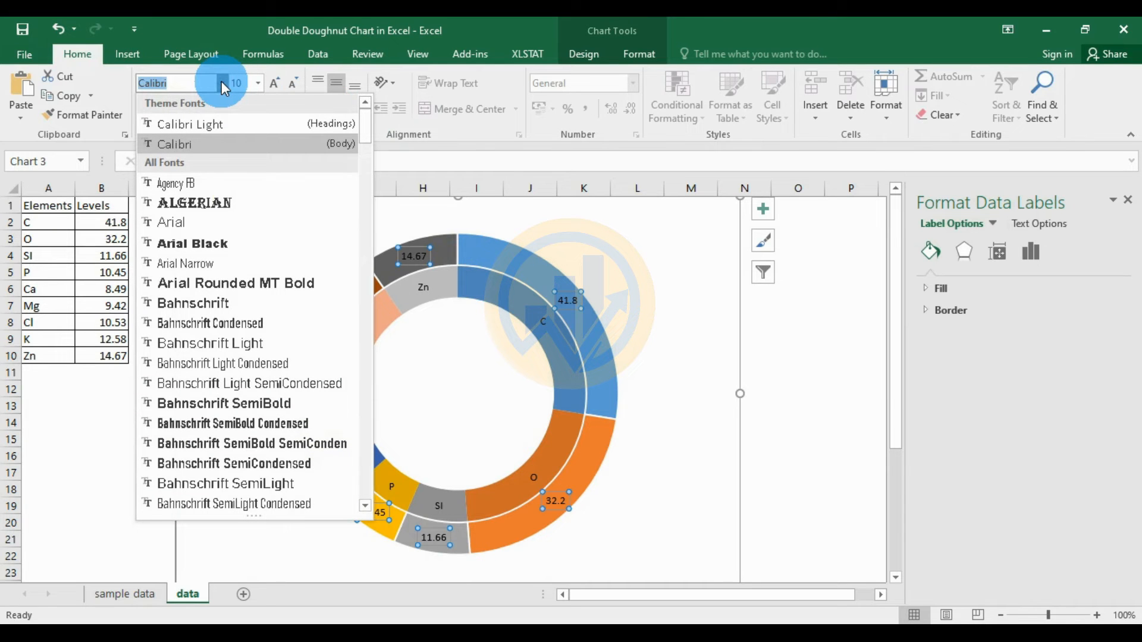
text(Times New Roma)
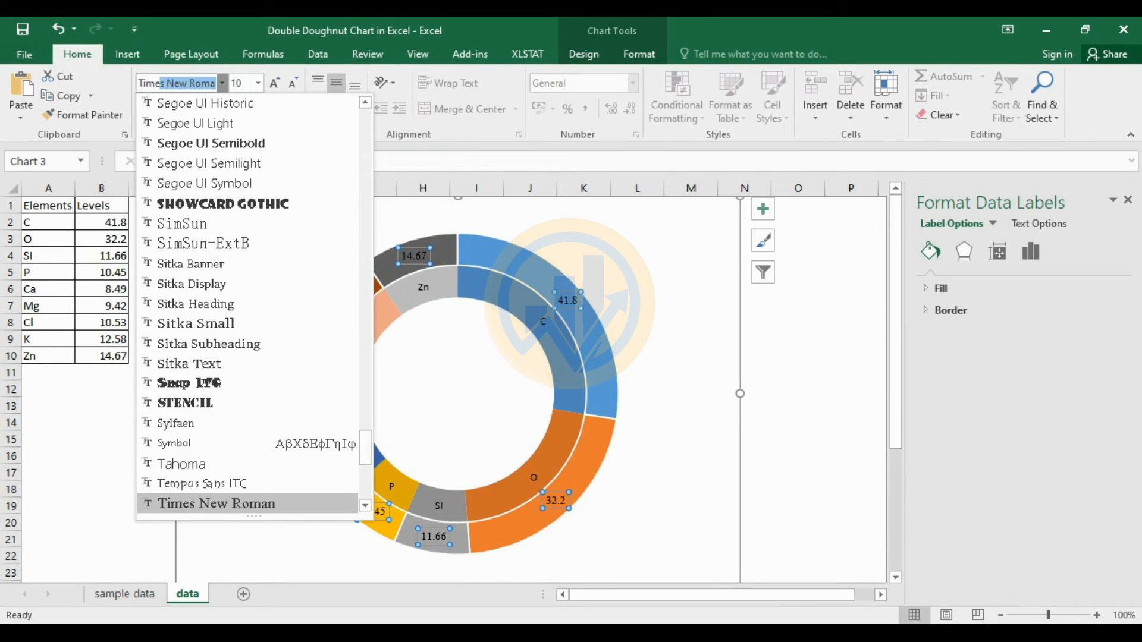
click(219, 504)
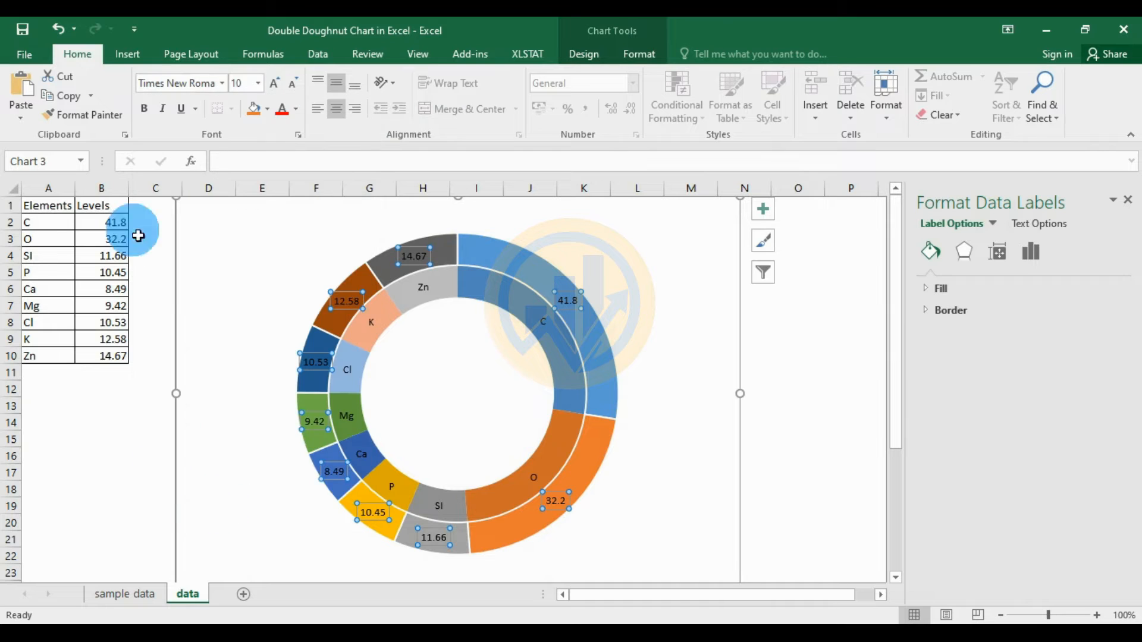
click(259, 83)
click(242, 181)
click(296, 109)
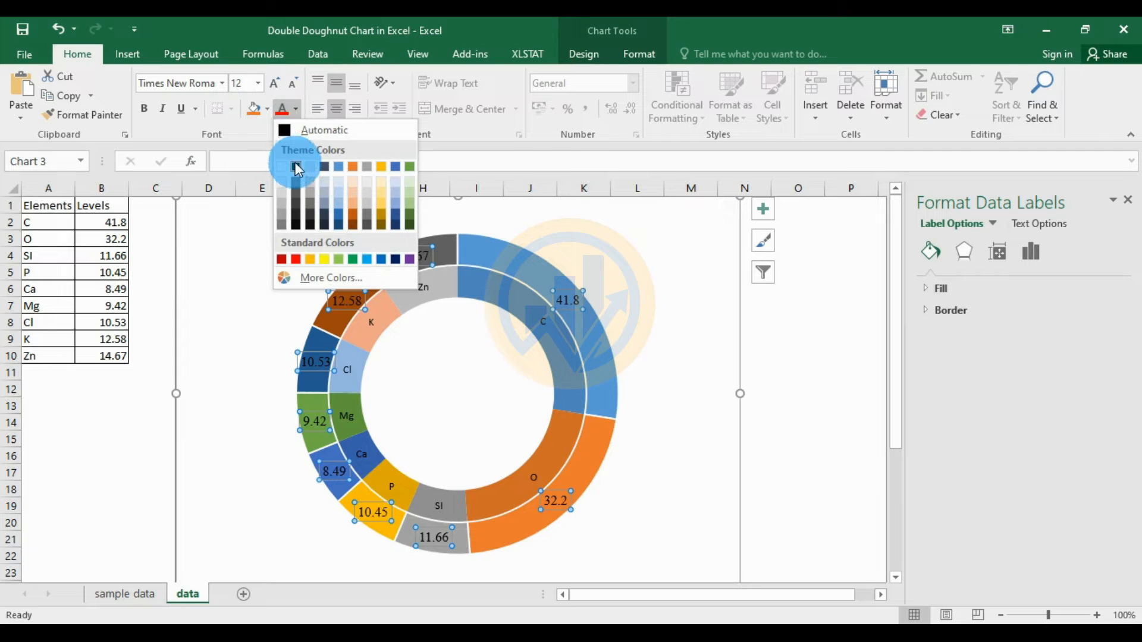
click(294, 165)
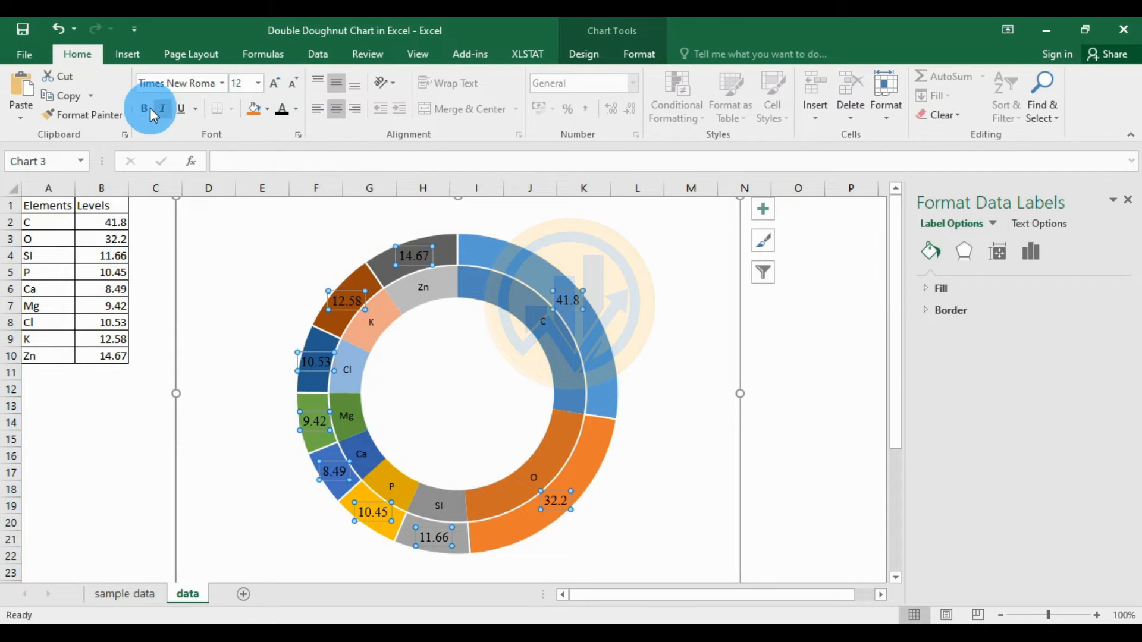
- Set the inner ring's element-name labels to Times New Roman, size 12
click(548, 327)
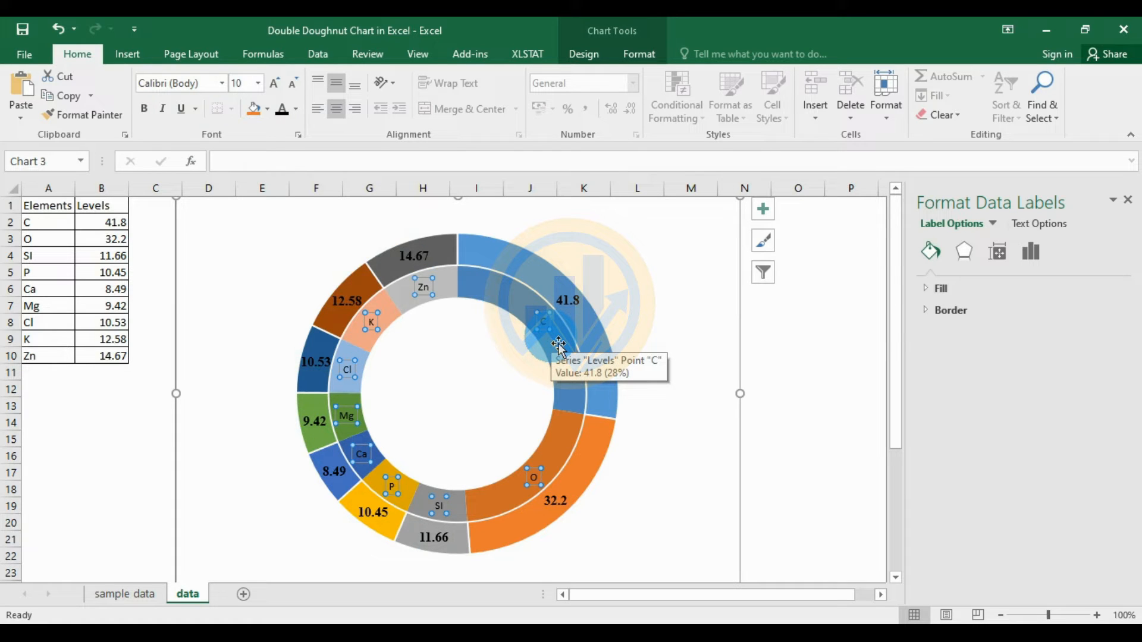
click(220, 85)
click(223, 184)
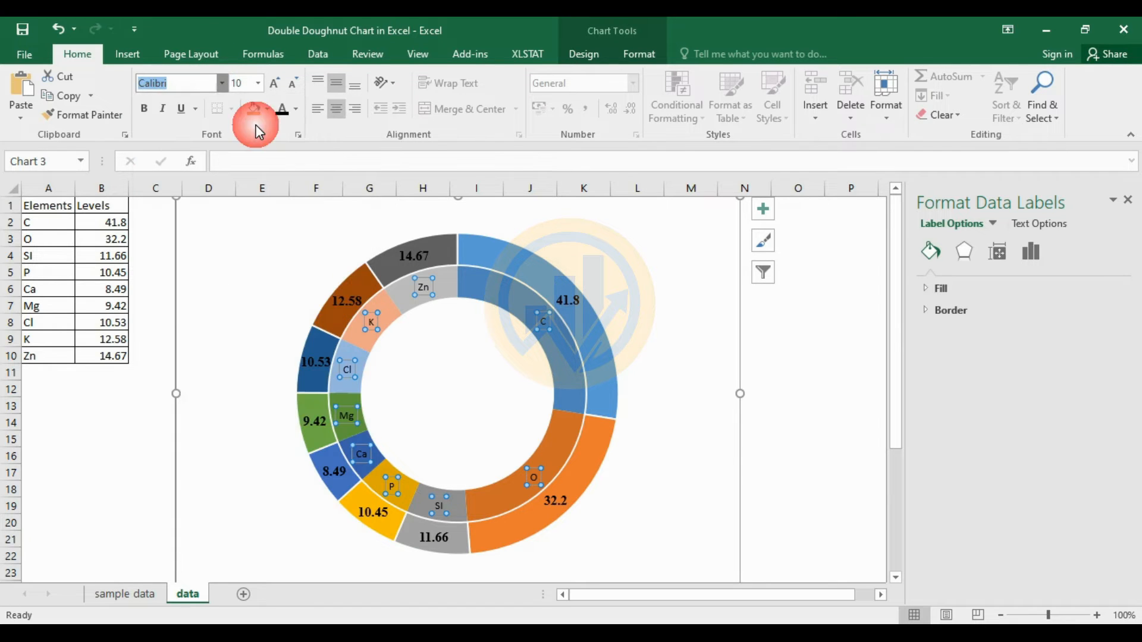
click(255, 87)
click(243, 182)
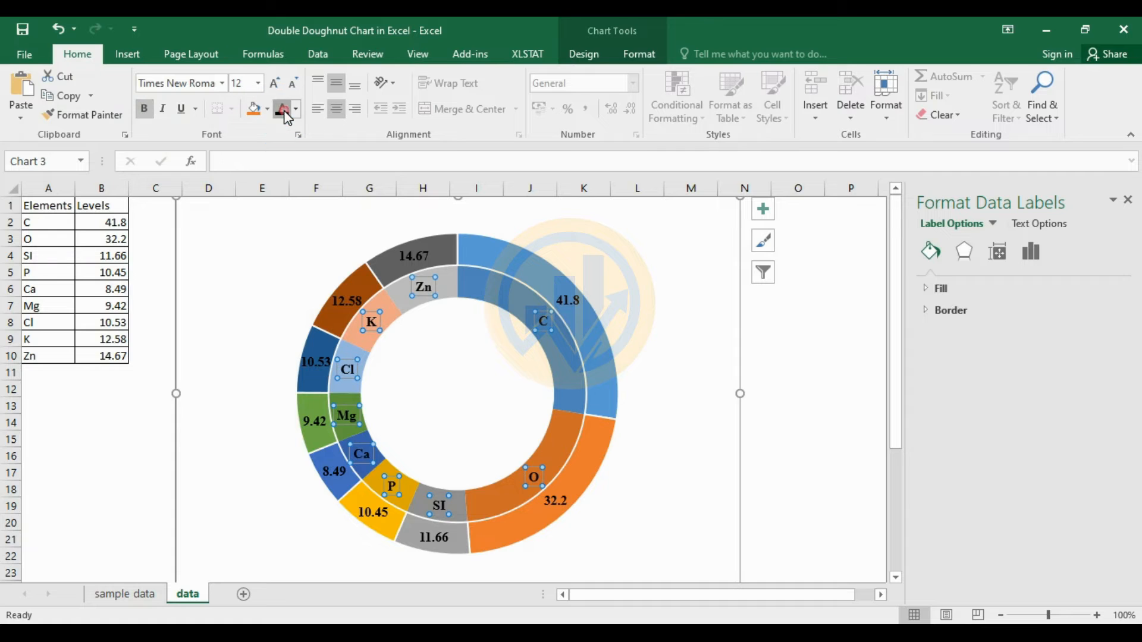
click(696, 327)
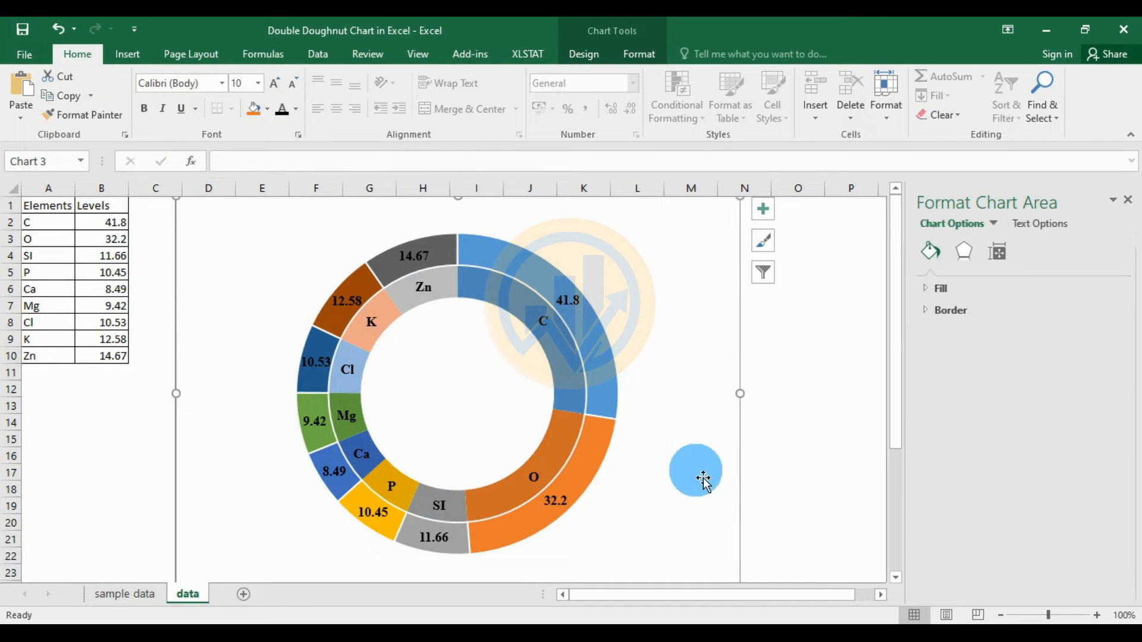
- Give the outer ring a solid black border with increased width
click(619, 357)
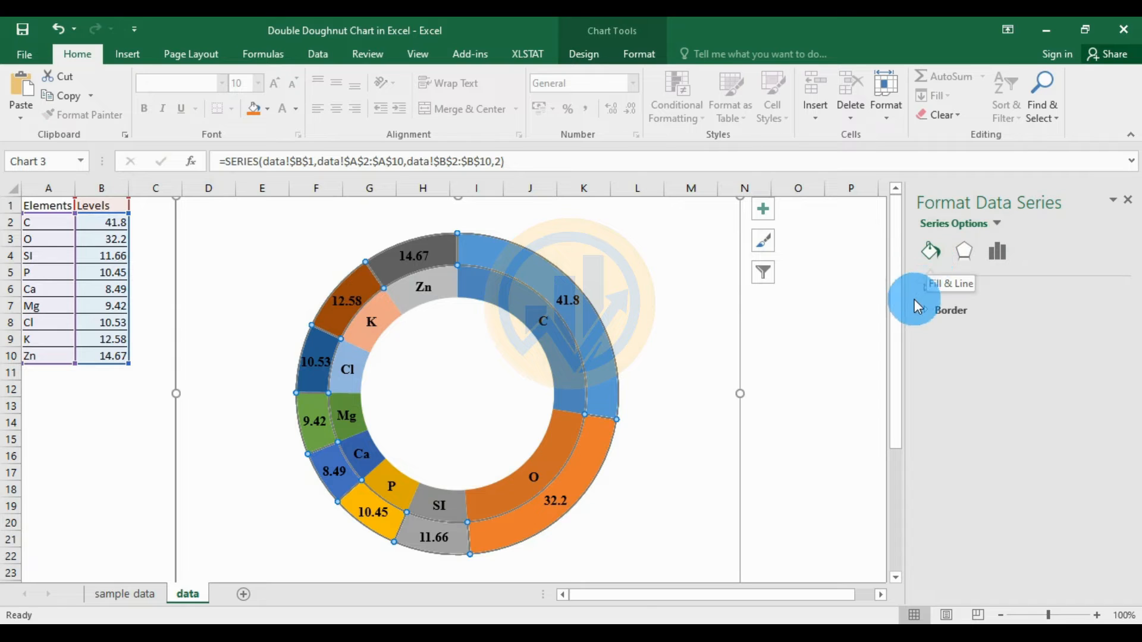
click(927, 312)
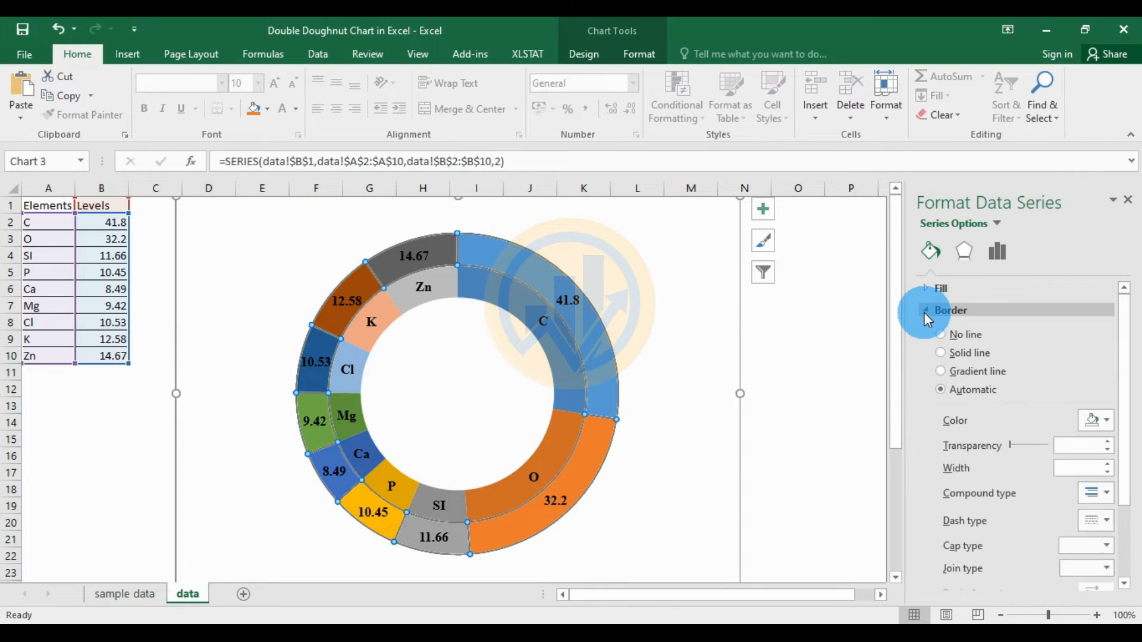
click(1107, 424)
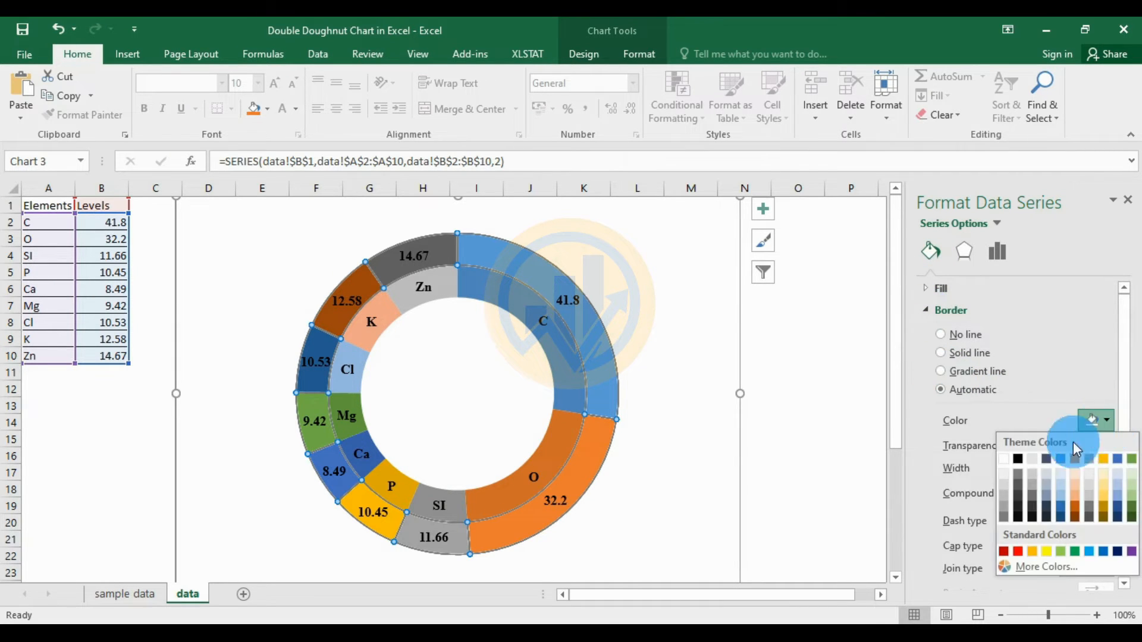
click(1018, 459)
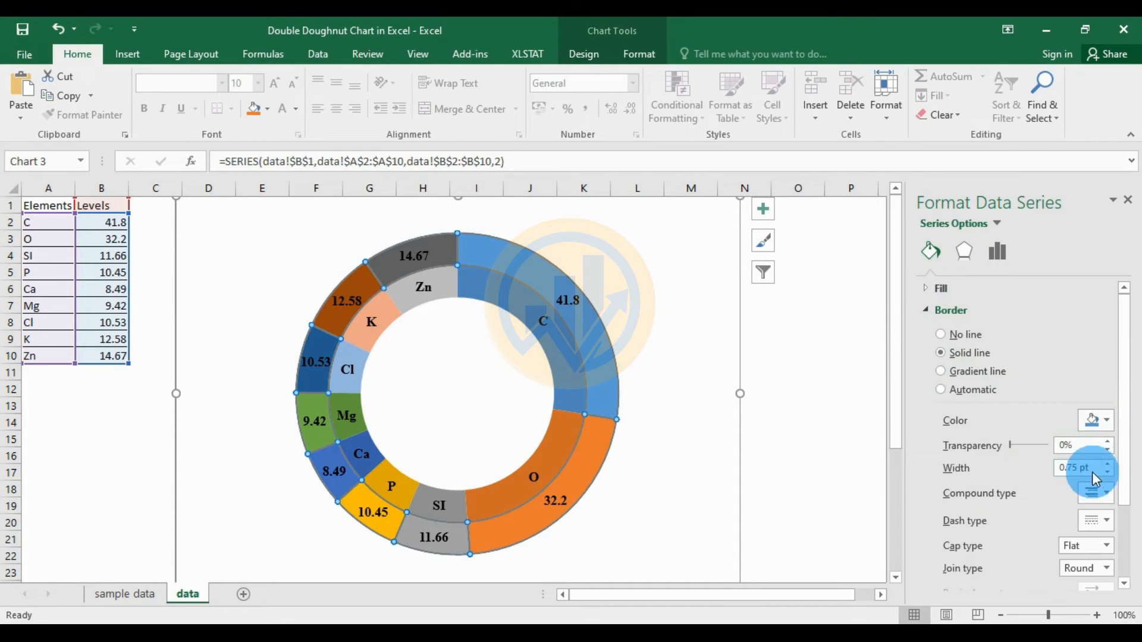
click(1108, 465)
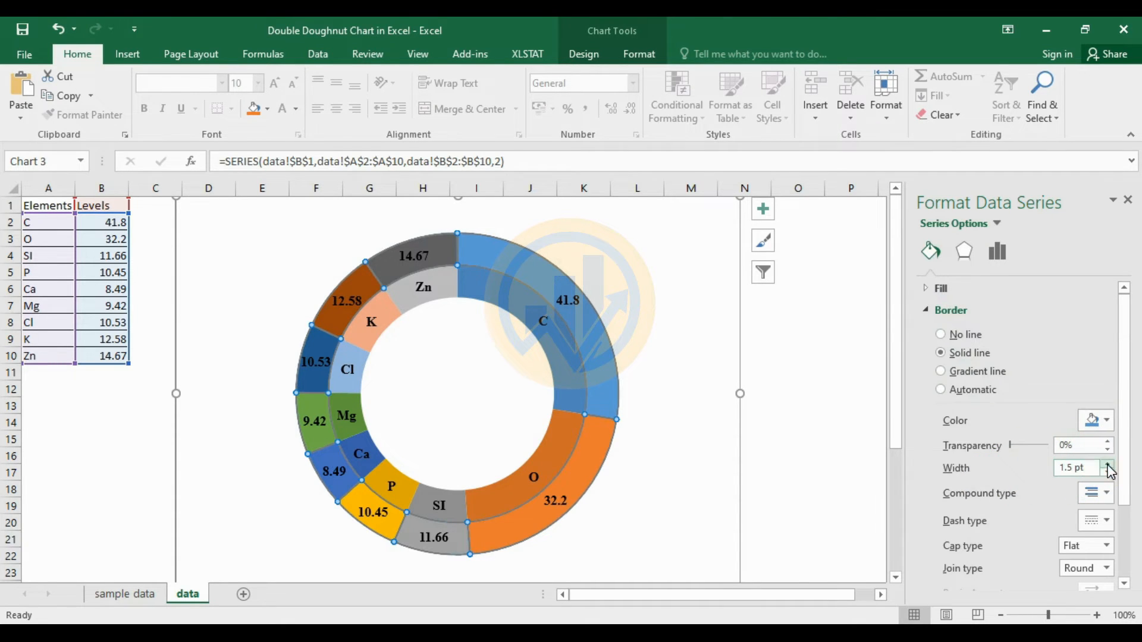
click(1101, 421)
click(1019, 458)
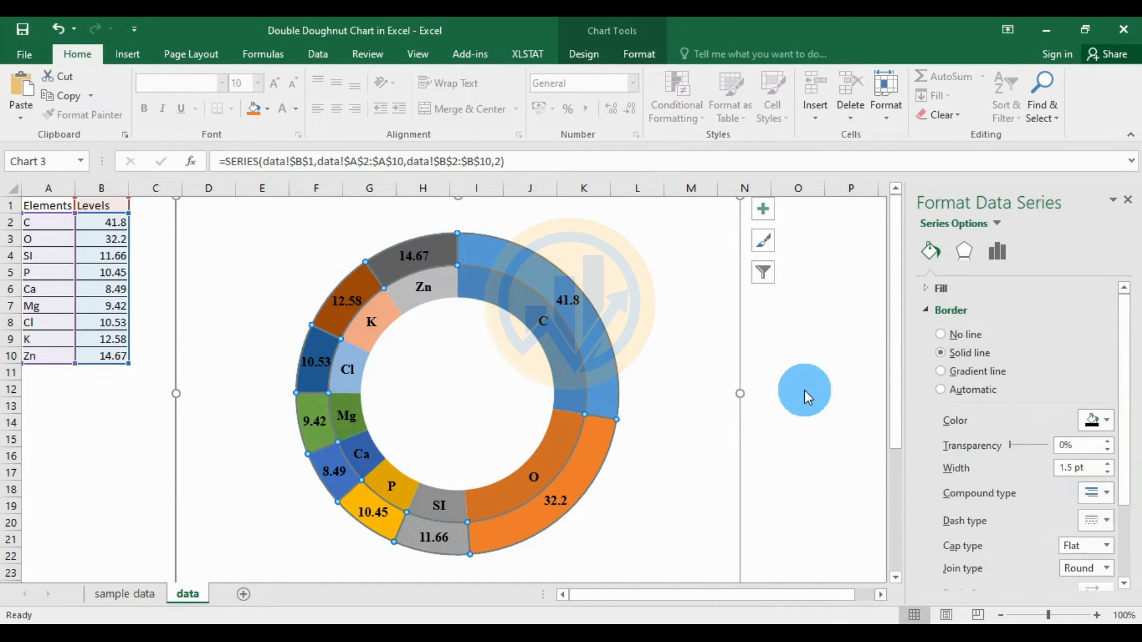
click(806, 380)
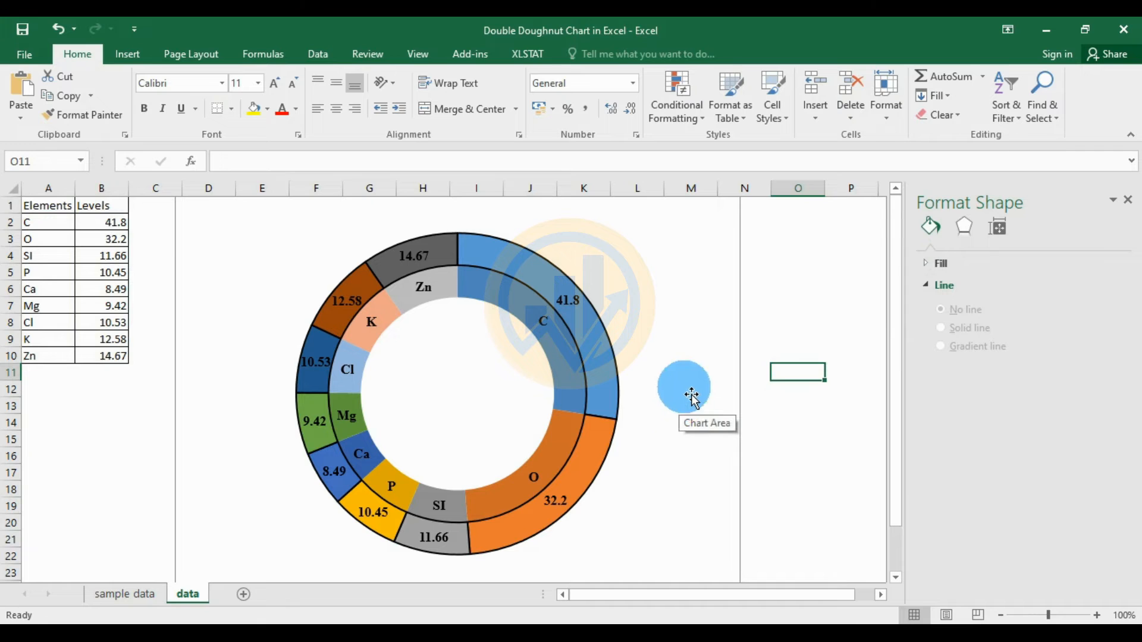
- Give the inner ring a black border thickened to 1.5 pt
click(580, 386)
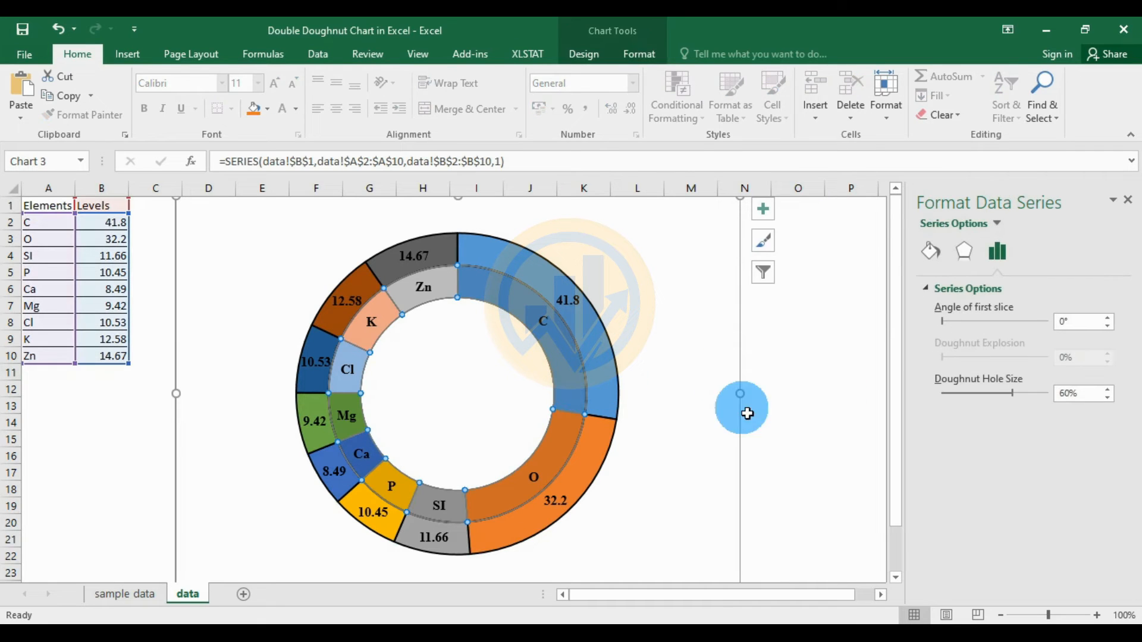
click(930, 249)
click(1102, 419)
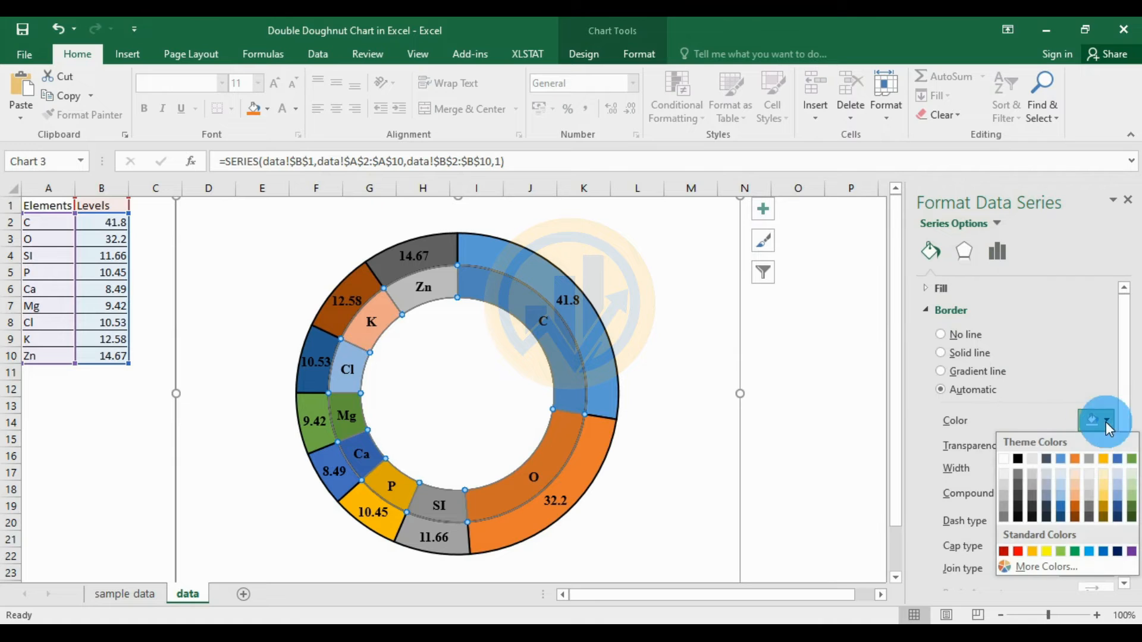
click(1019, 459)
click(1108, 464)
click(1108, 464)
click(838, 391)
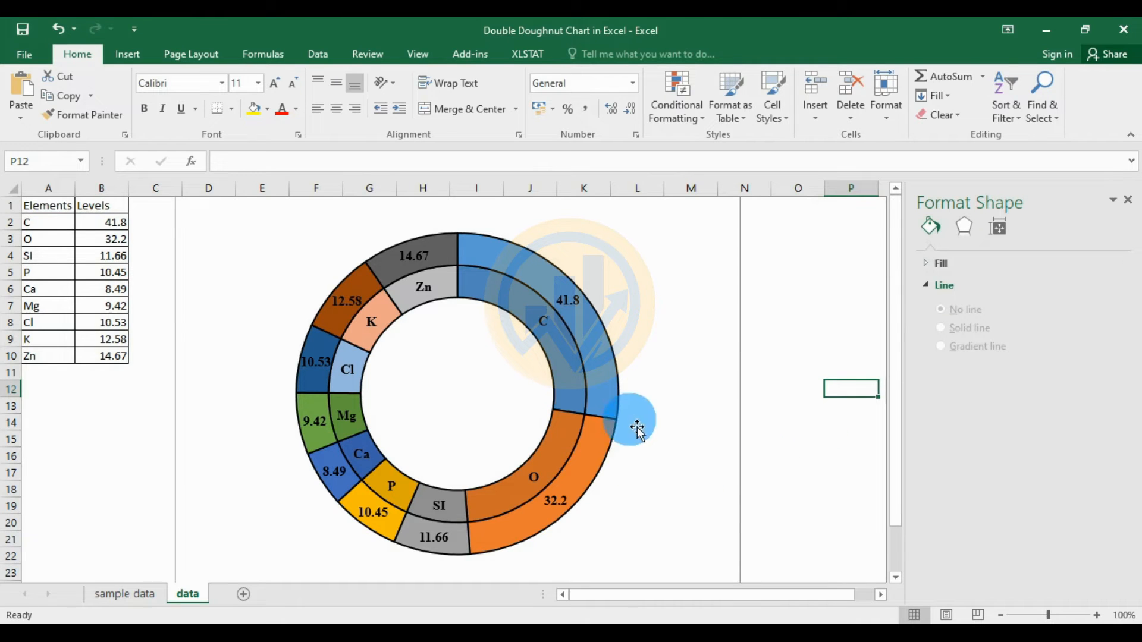
click(608, 384)
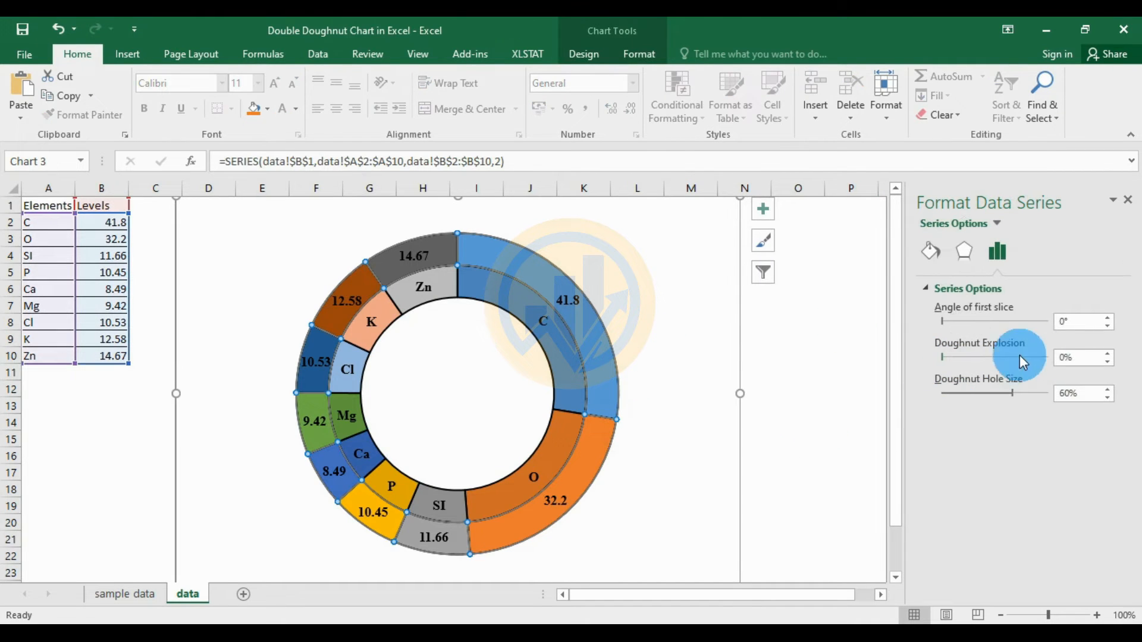
- Try a 70% doughnut hole size, then settle on 40% for wider rings
drag(1005, 394, 994, 394)
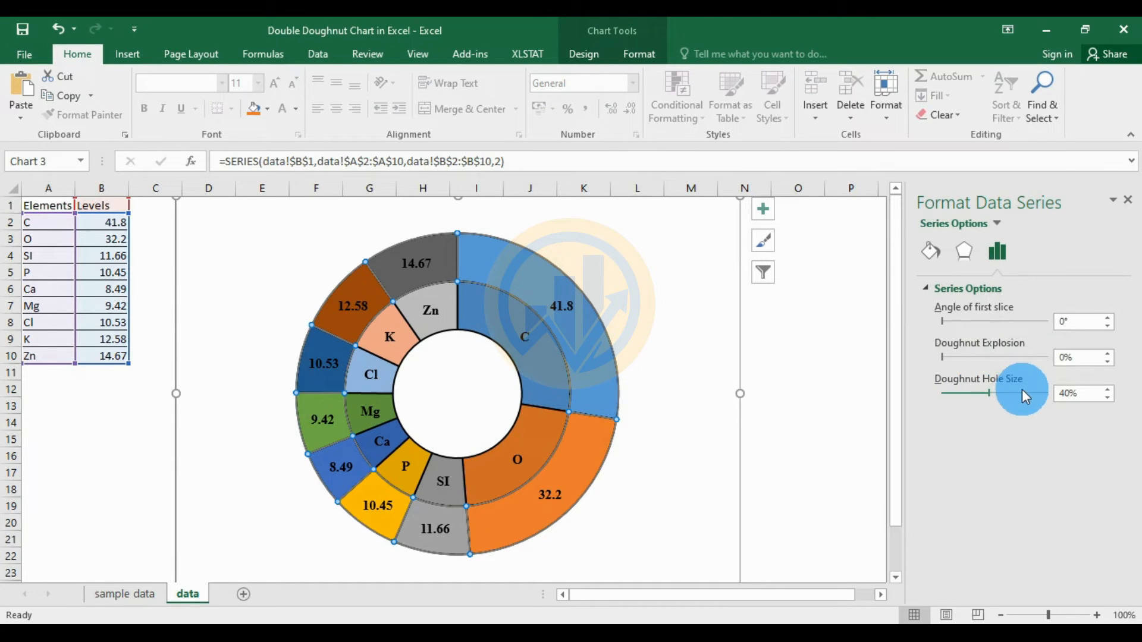
drag(1029, 391, 1034, 393)
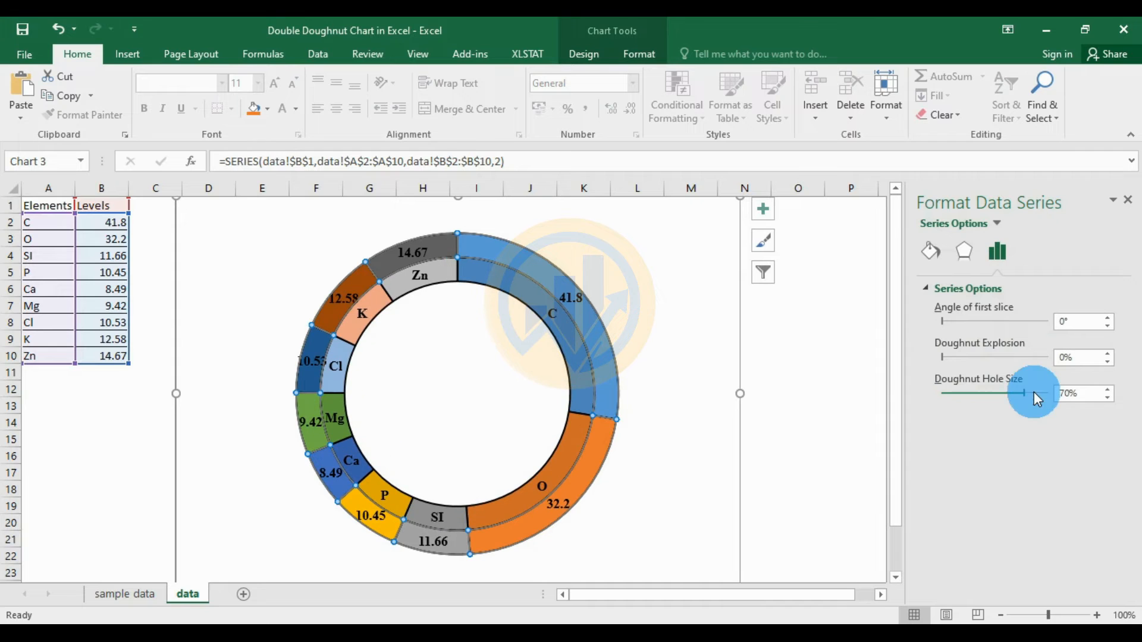
click(863, 467)
click(614, 400)
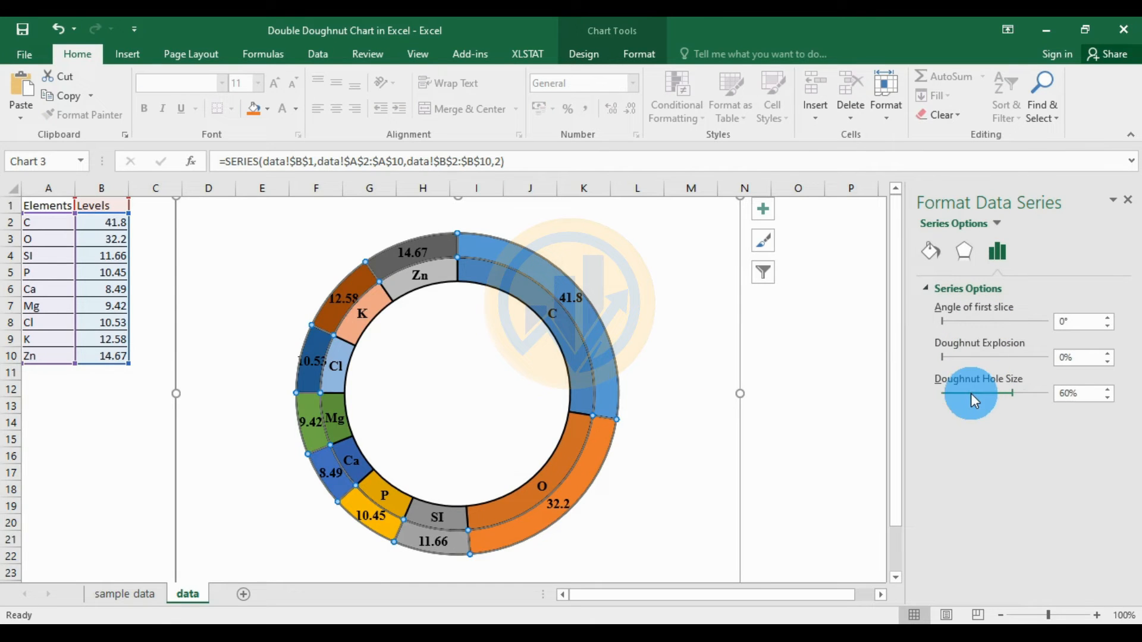
click(970, 393)
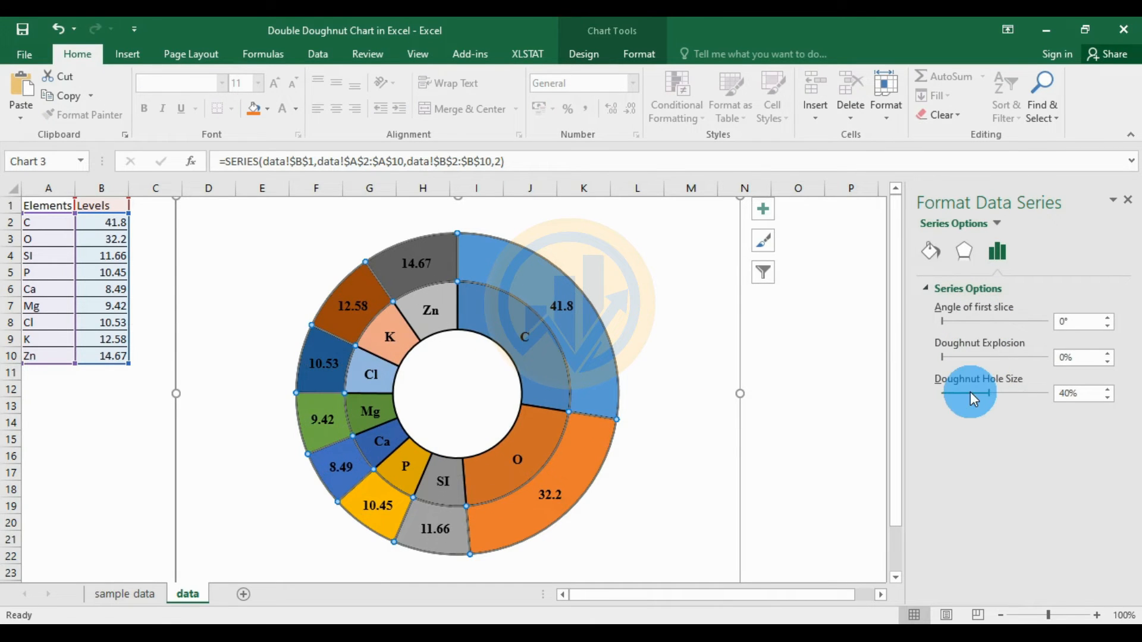
click(811, 343)
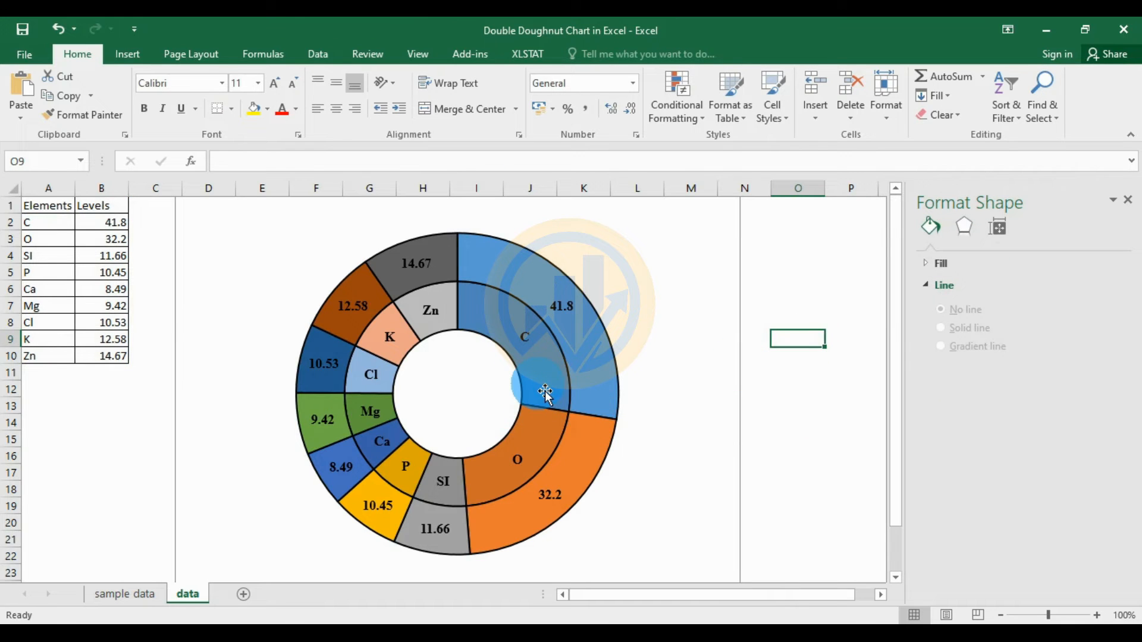
click(262, 416)
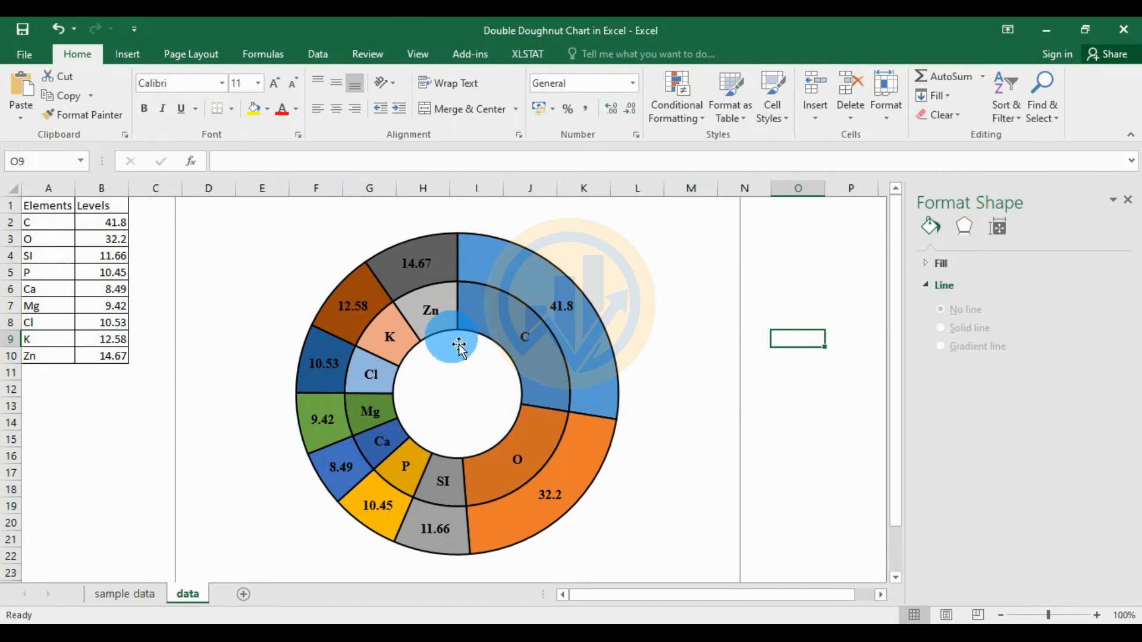
click(523, 277)
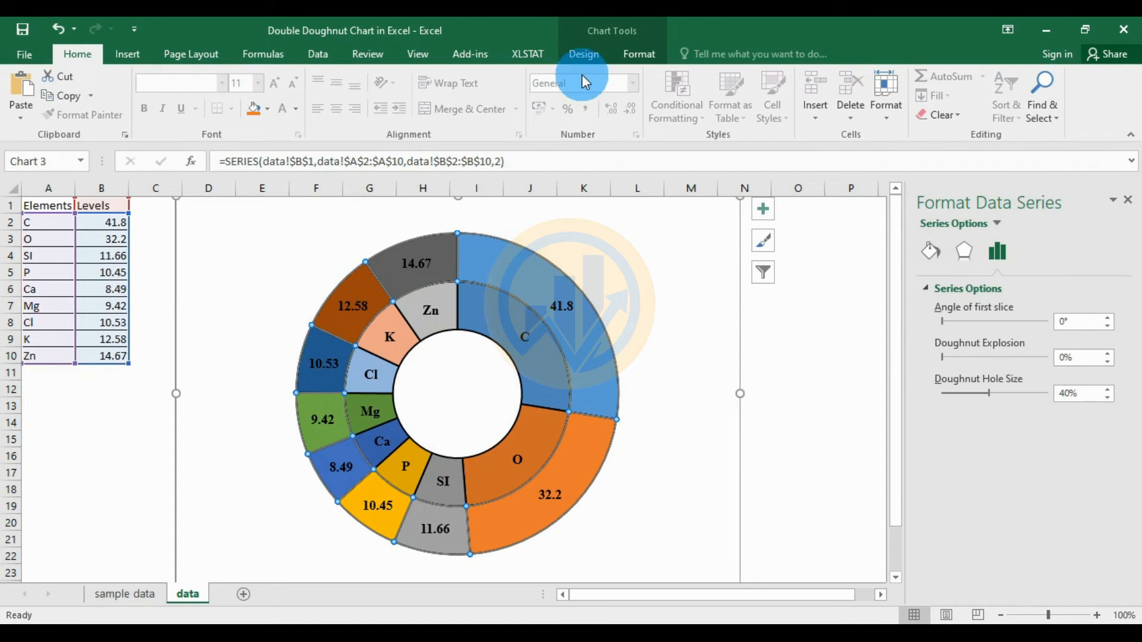
- Recolor the doughnut chart with the Color 3 palette of orange, gold, green and brown slices
click(581, 58)
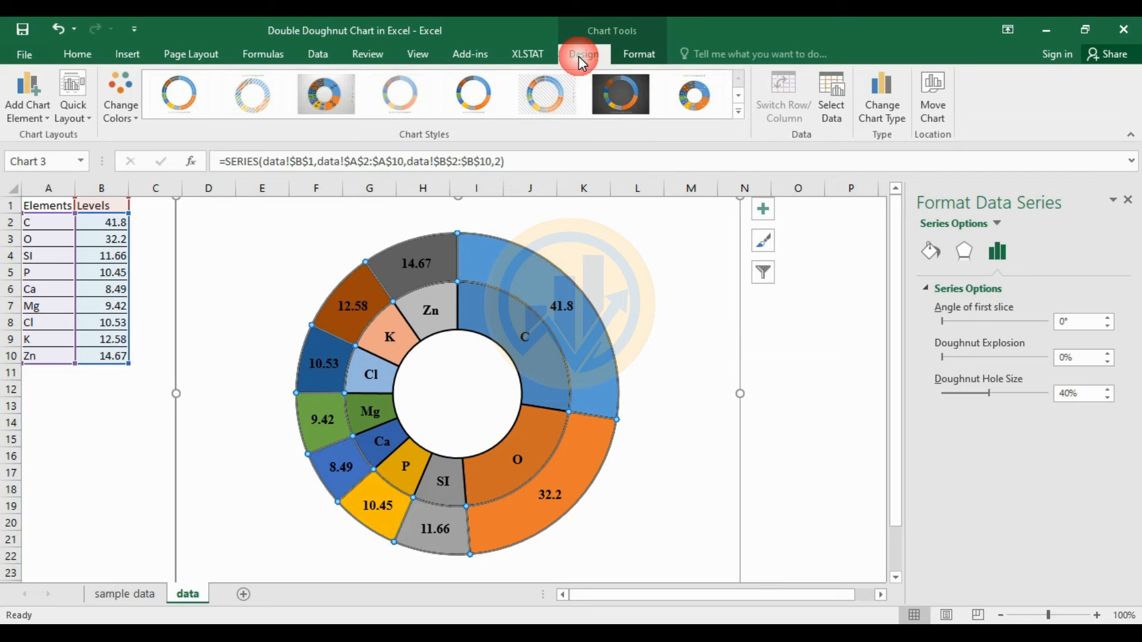
click(130, 114)
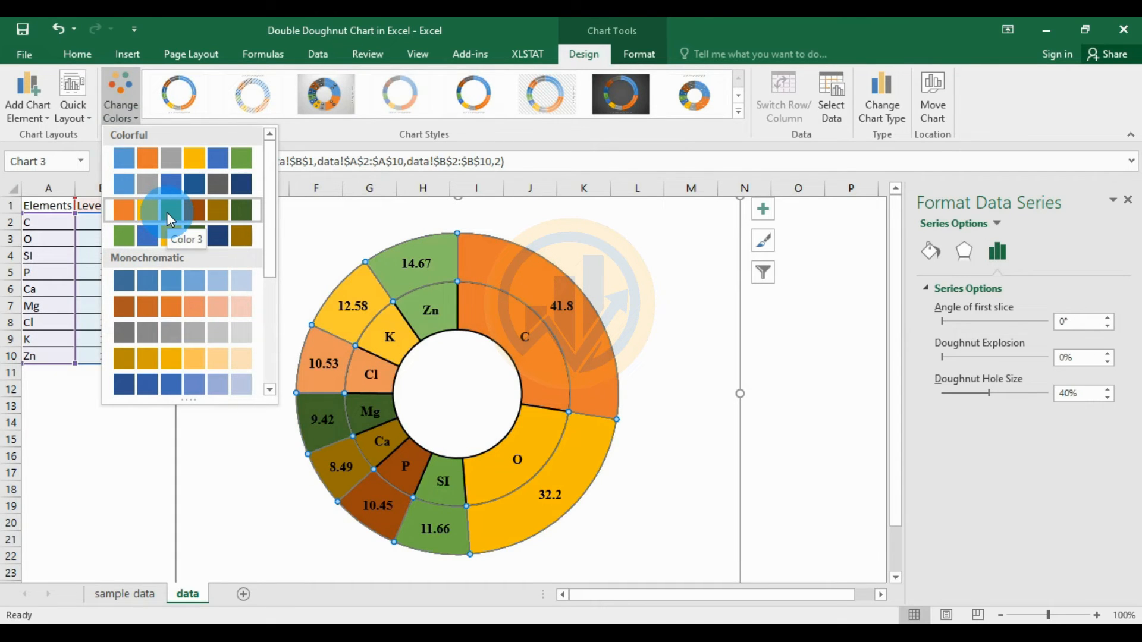
click(201, 209)
click(800, 344)
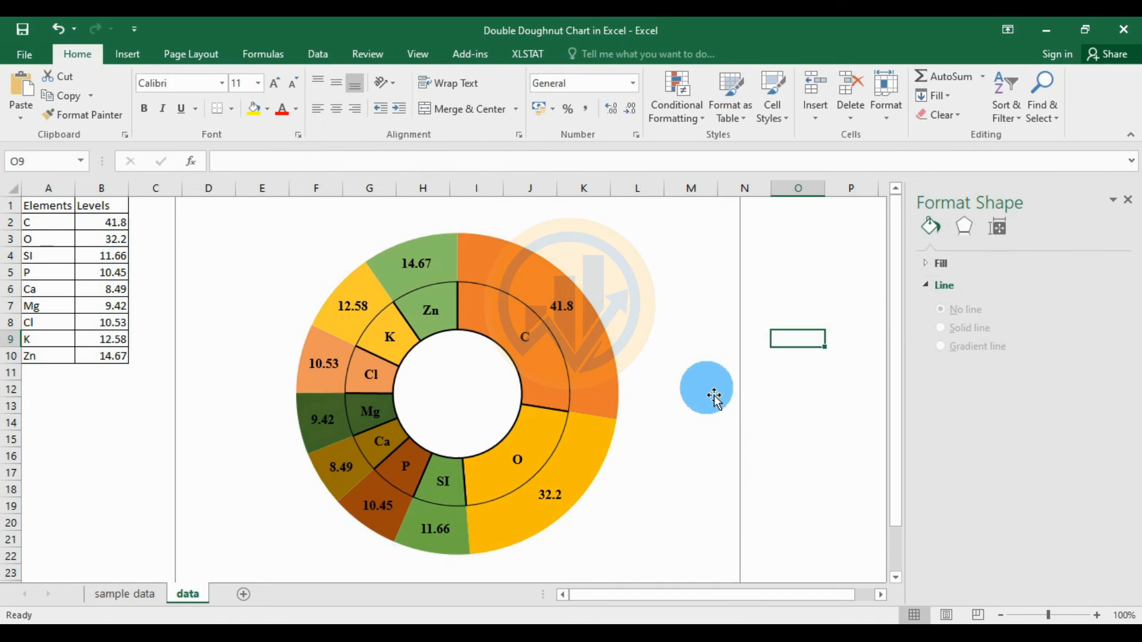
click(644, 407)
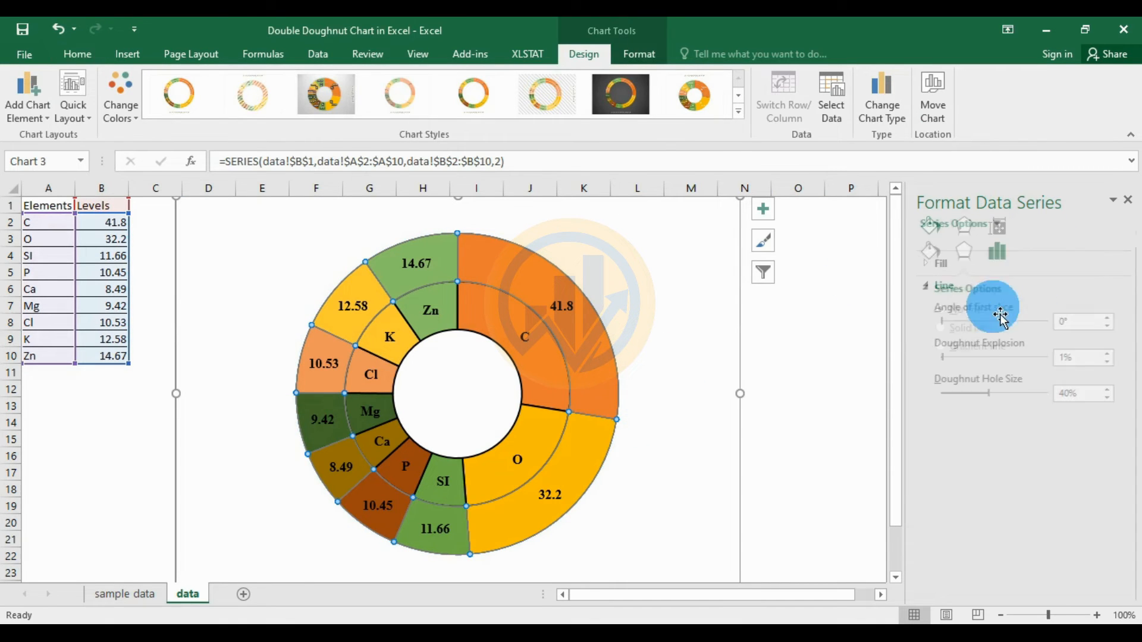
- Give the outer ring a solid black 1.5 pt border
click(931, 252)
click(1086, 458)
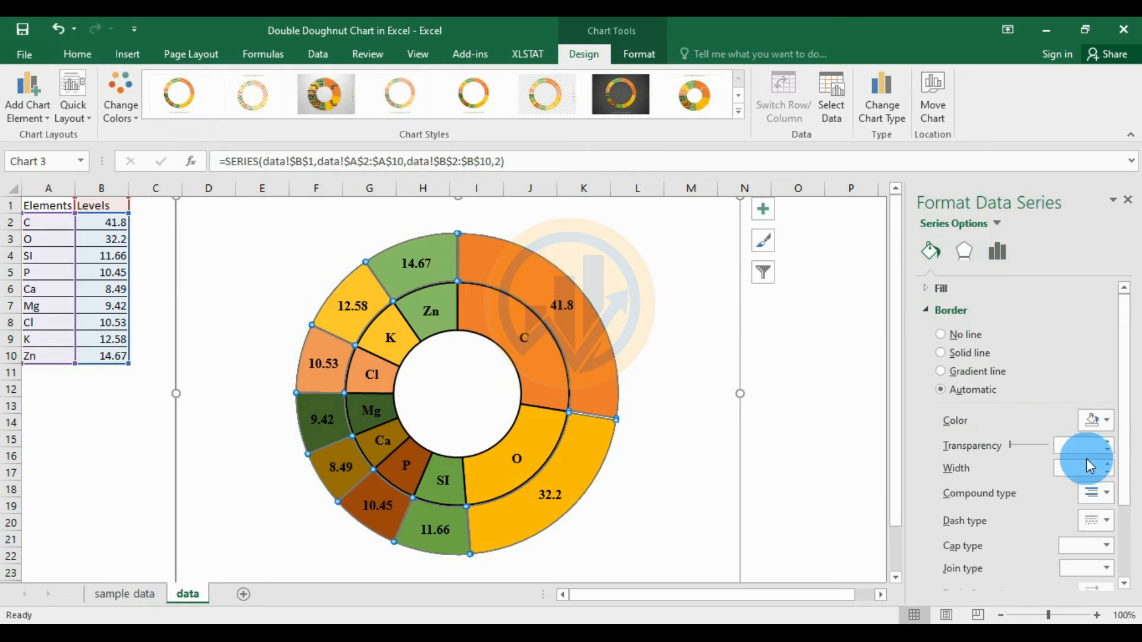
click(1109, 422)
click(1017, 459)
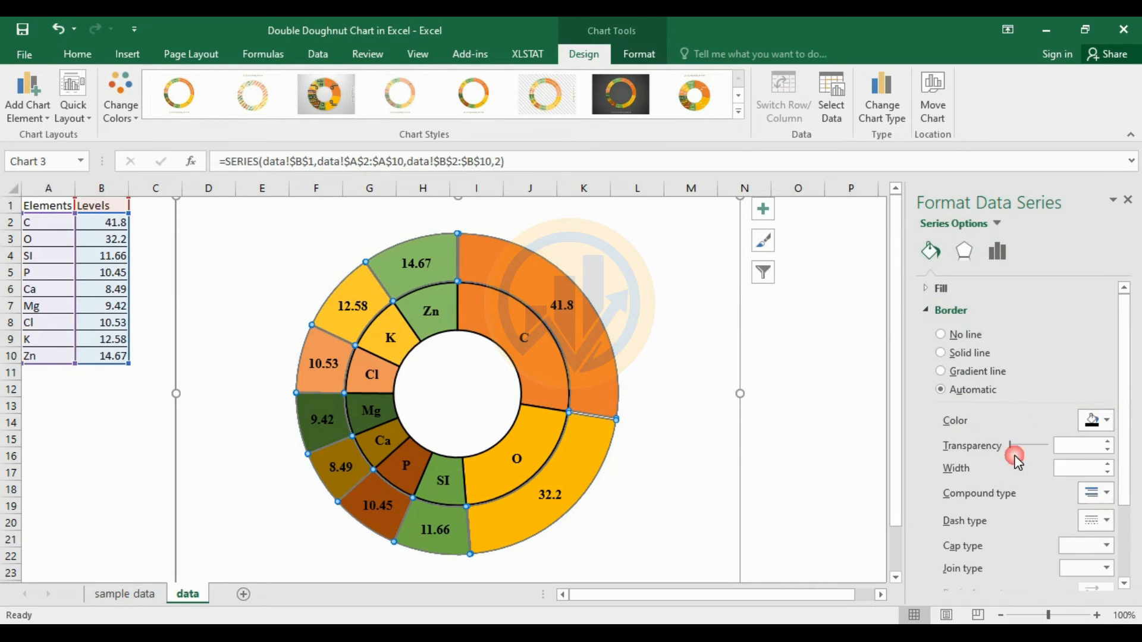
click(1109, 464)
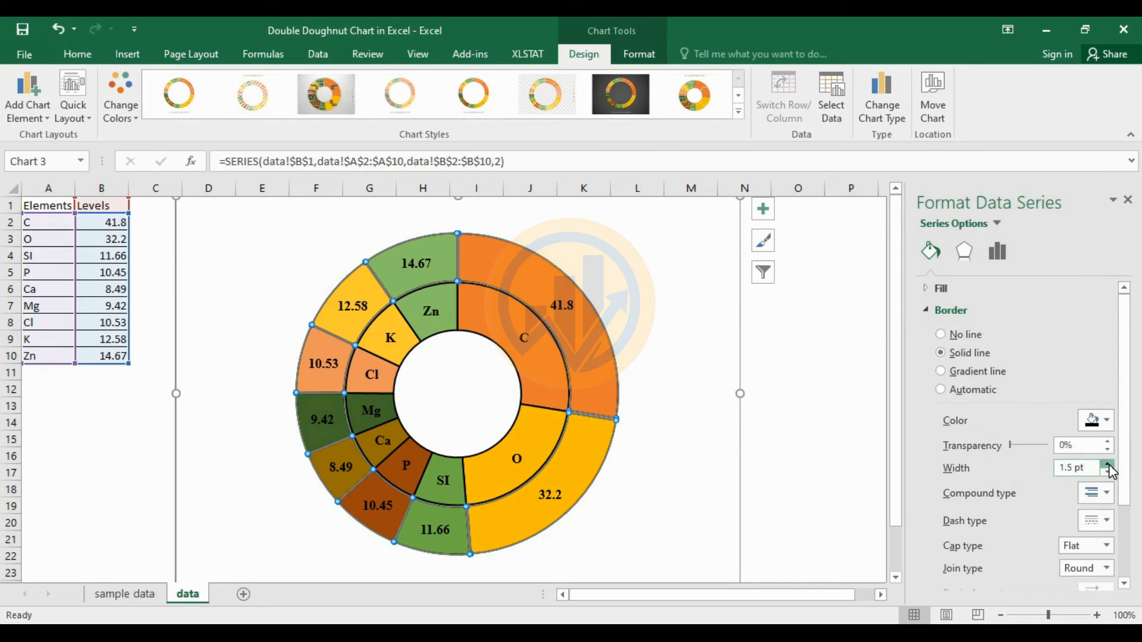
click(863, 407)
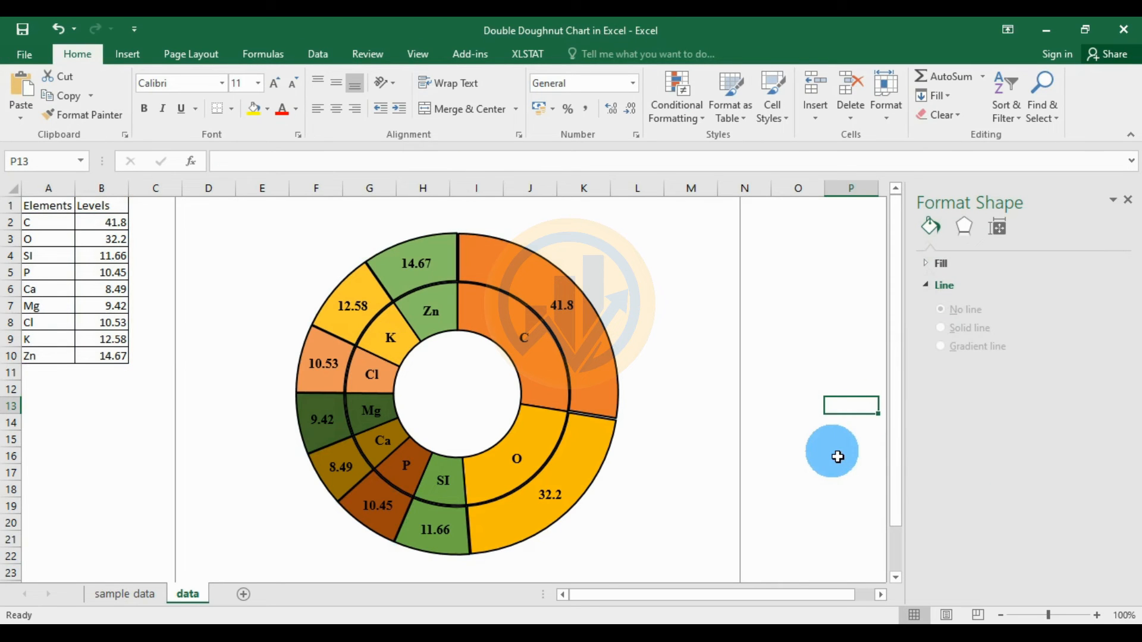
- Give the inner ring a solid black 1.5 pt border as well
click(594, 455)
click(568, 446)
drag(687, 401, 693, 403)
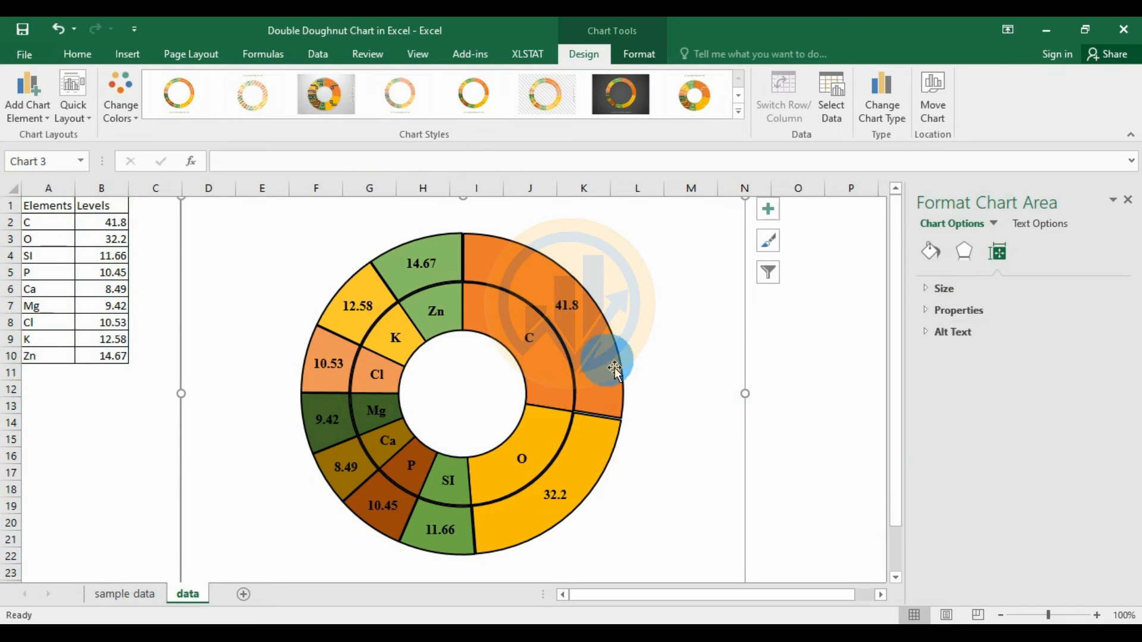
click(555, 384)
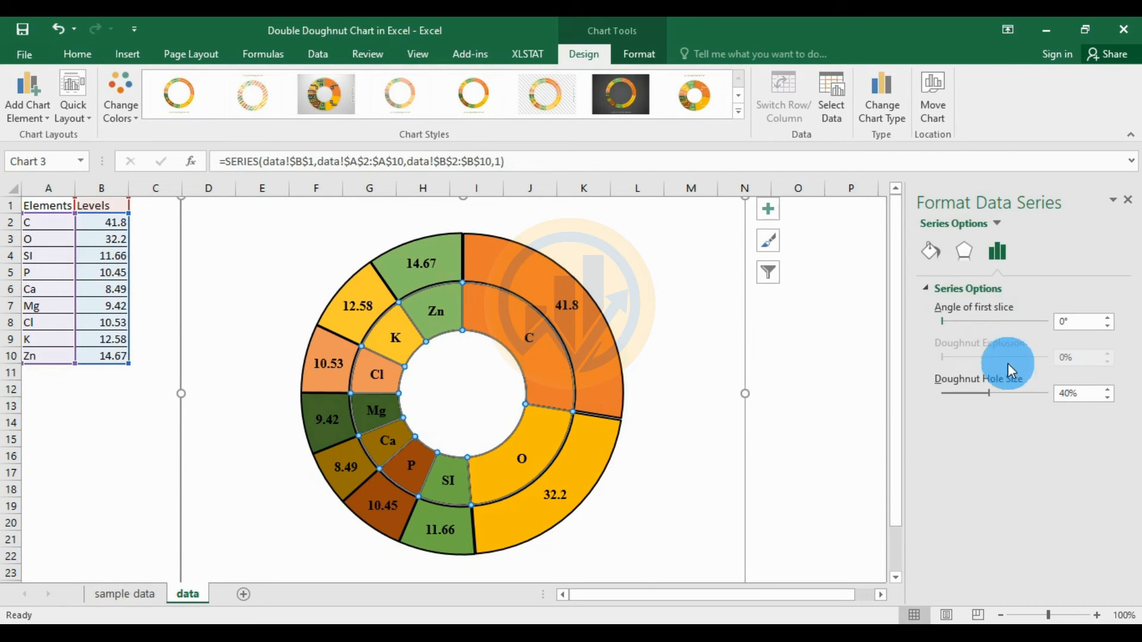
click(932, 251)
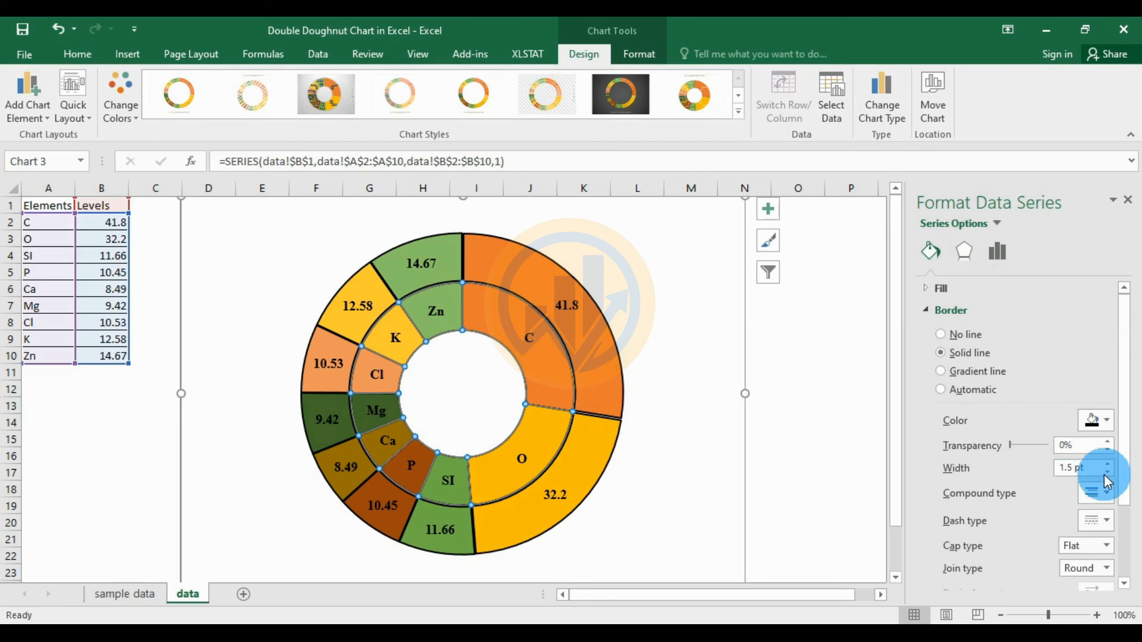
click(941, 390)
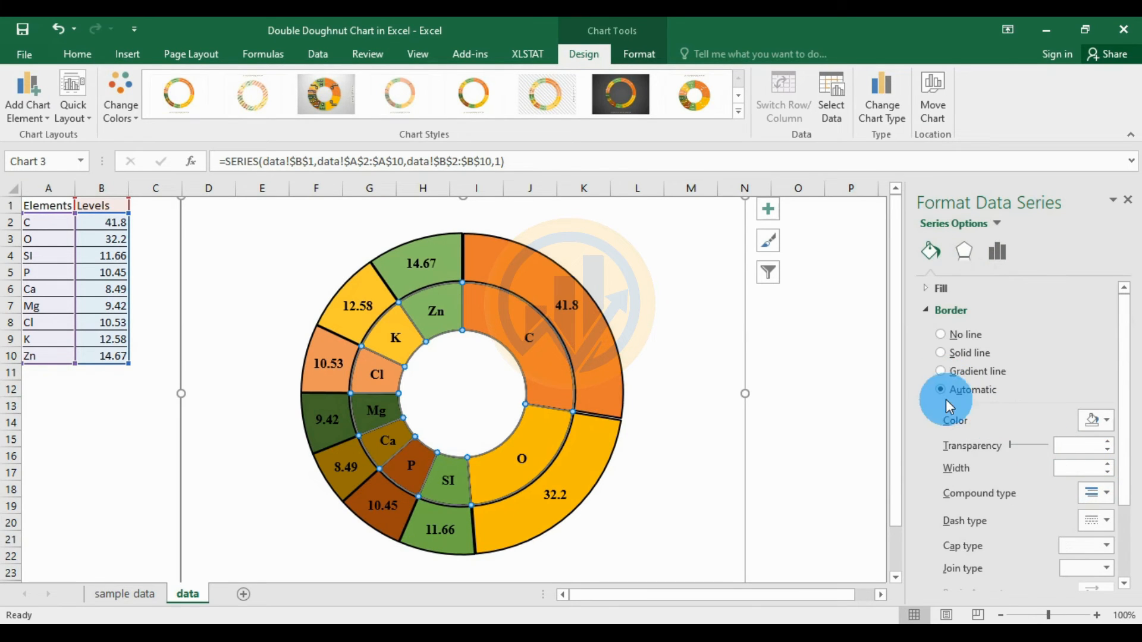
click(1107, 421)
click(1019, 459)
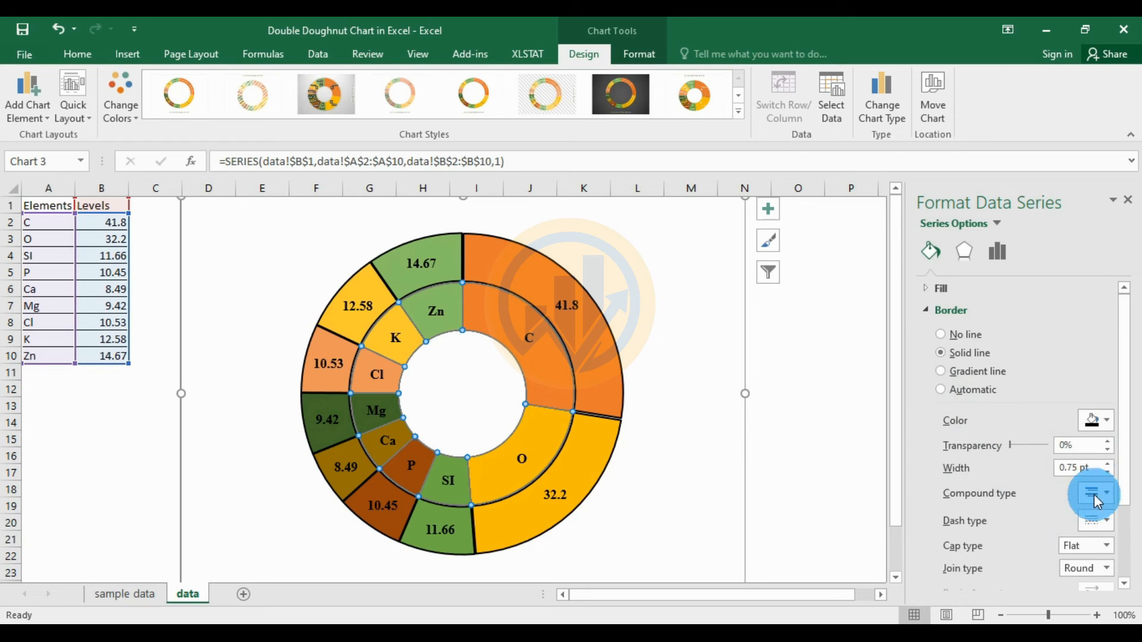
click(1109, 465)
click(1108, 465)
click(1109, 465)
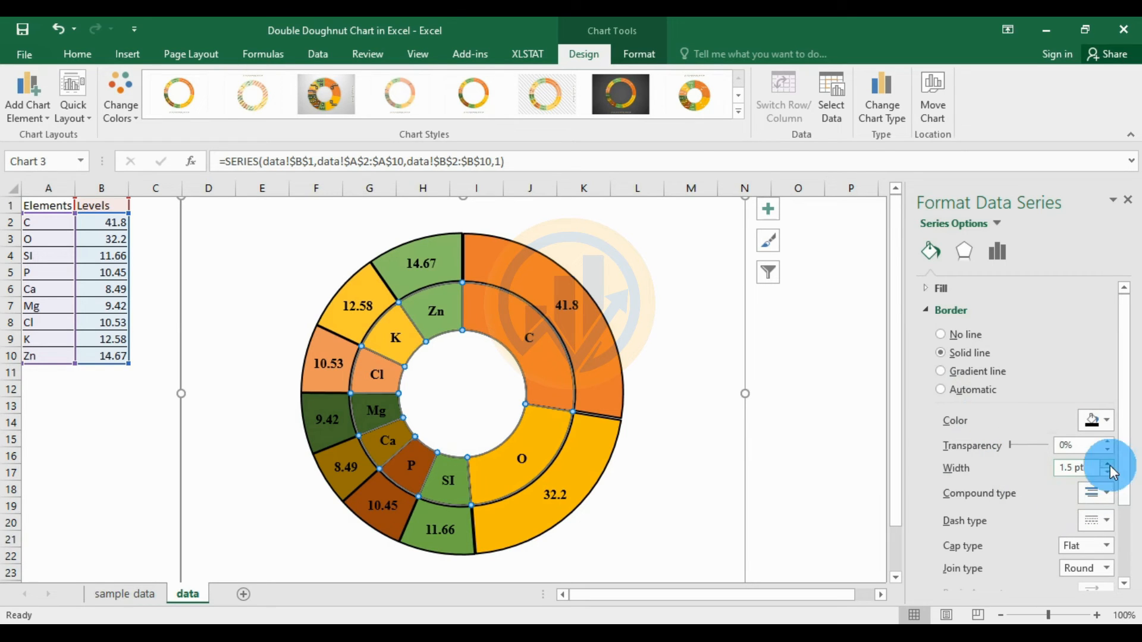
click(822, 427)
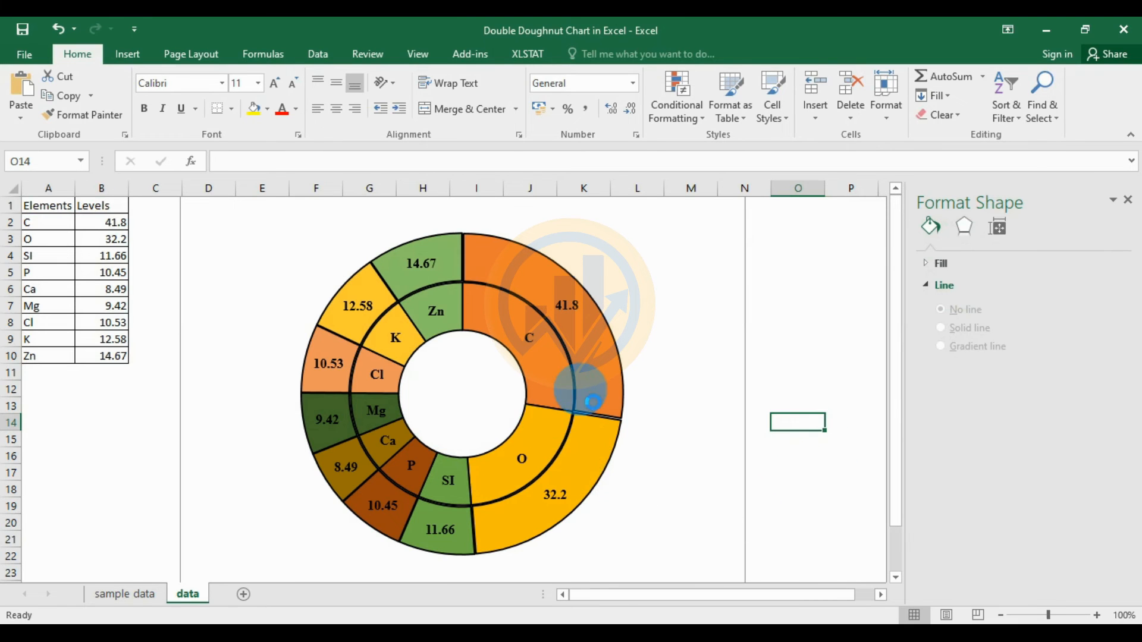
- Set the outer ring's Doughnut Explosion to 0% so its slices sit flush
ctrl+scroll(591, 401, up, 10)
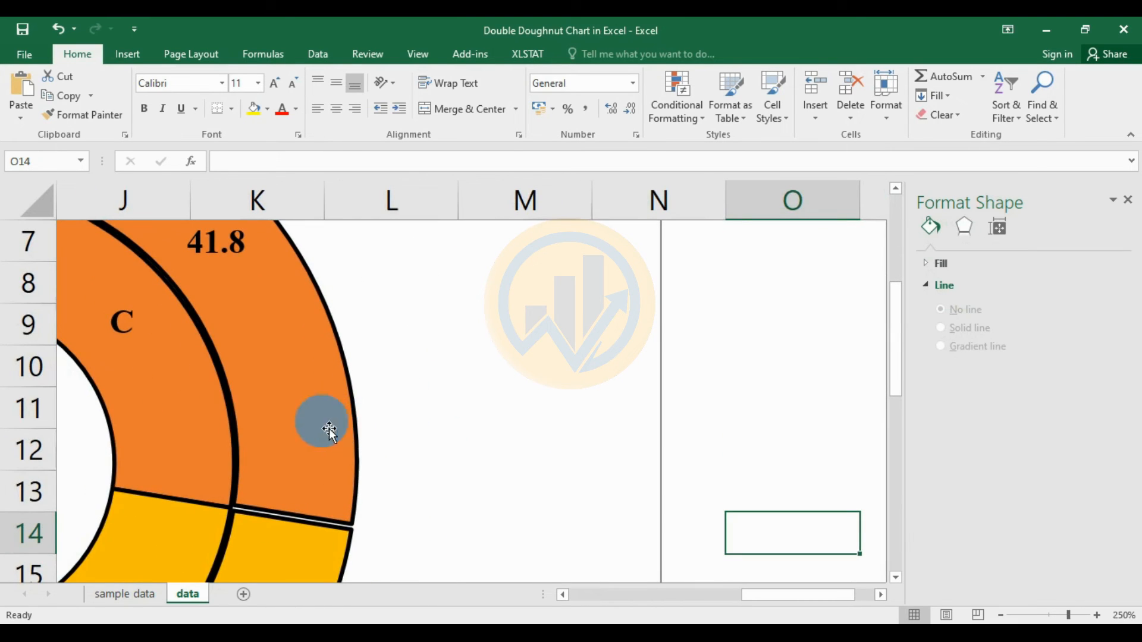
ctrl+scroll(235, 428, up, 2)
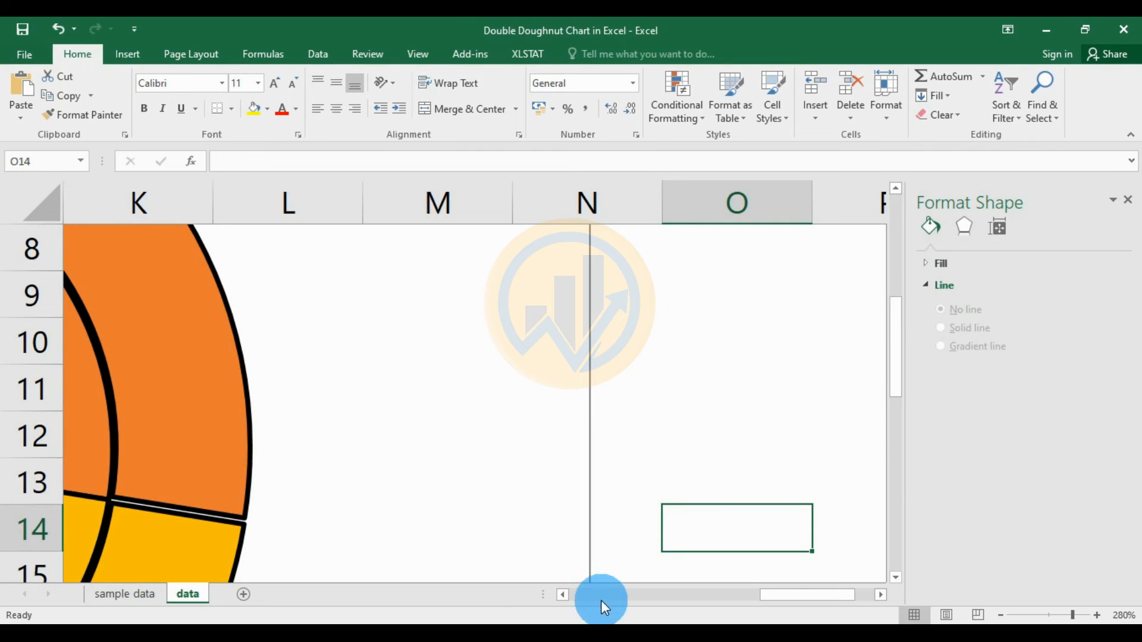
drag(777, 604, 725, 600)
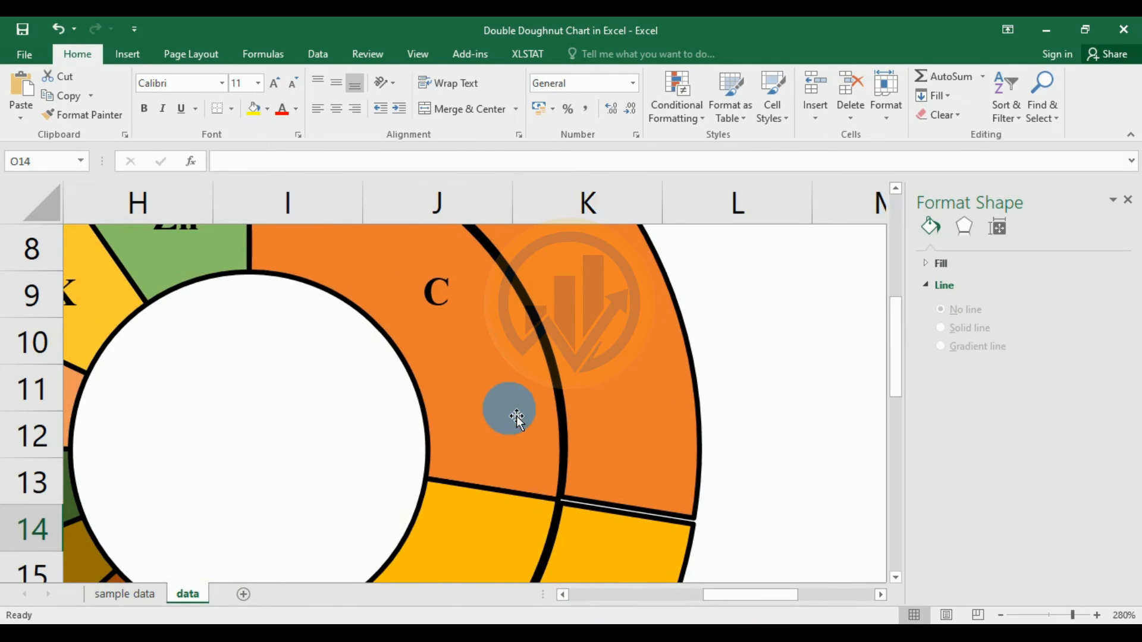
ctrl+scroll(511, 417, down, 5)
ctrl+scroll(516, 418, down, 7)
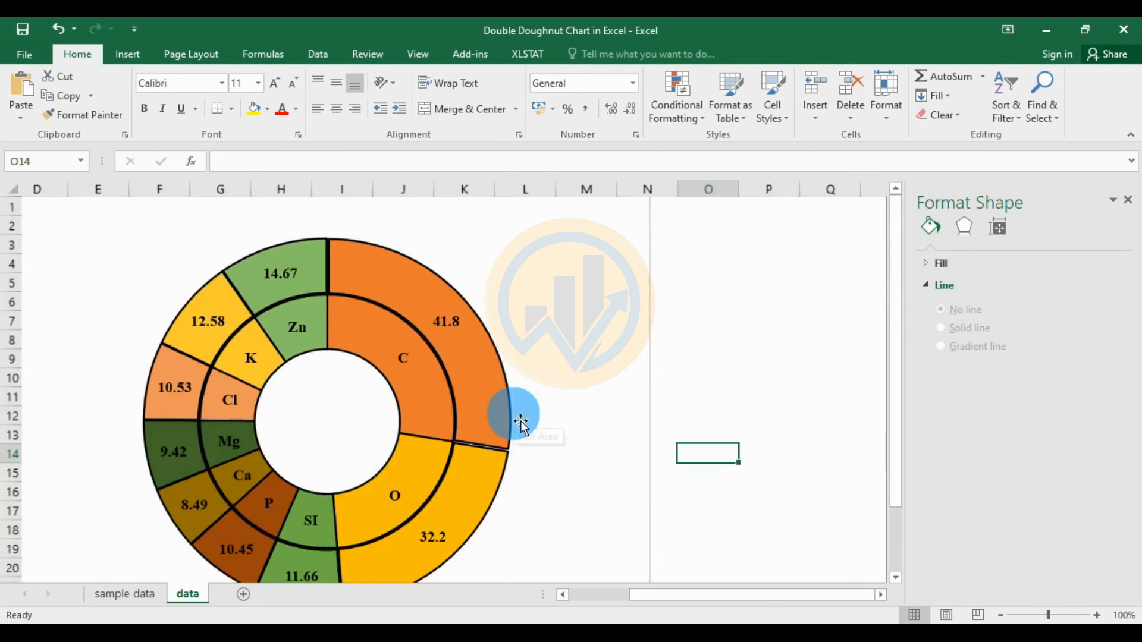
click(994, 229)
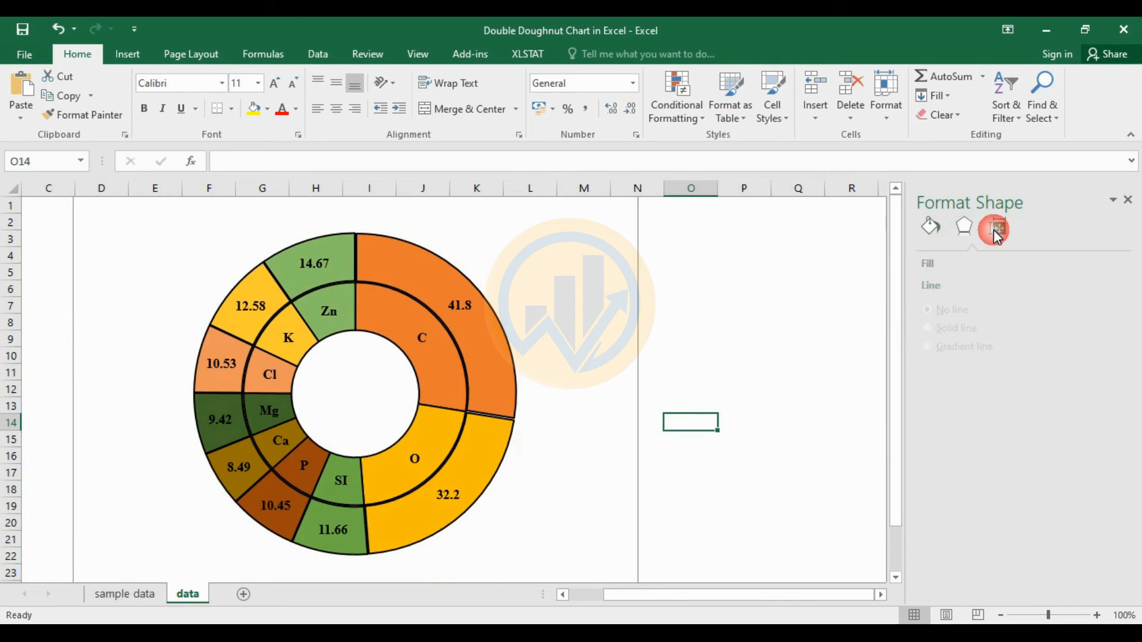
click(963, 228)
click(495, 384)
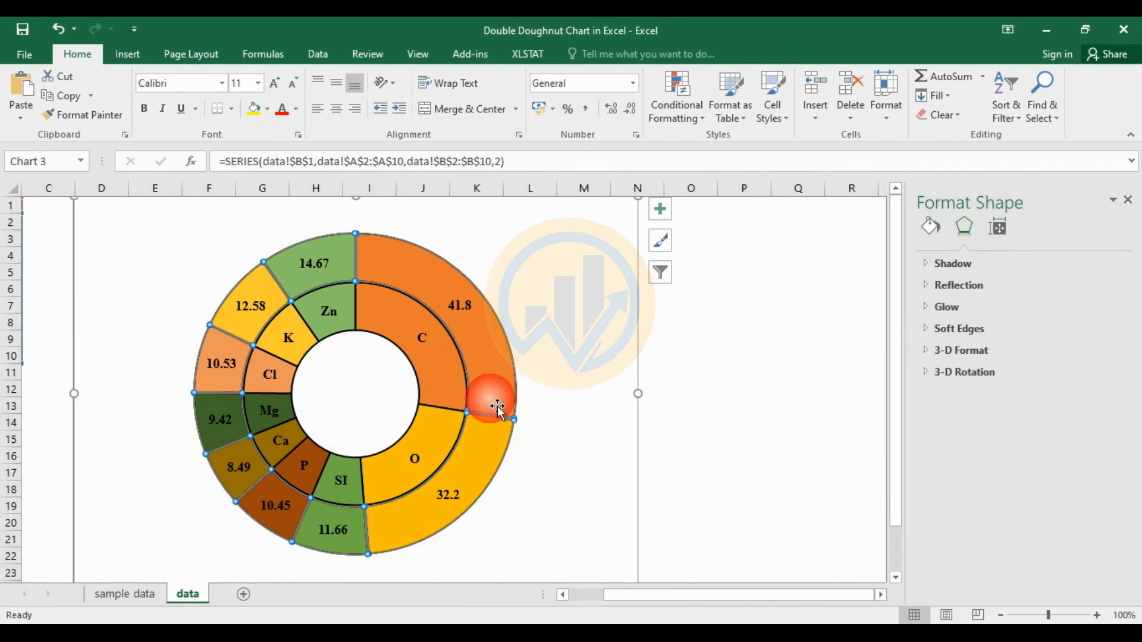
click(1107, 362)
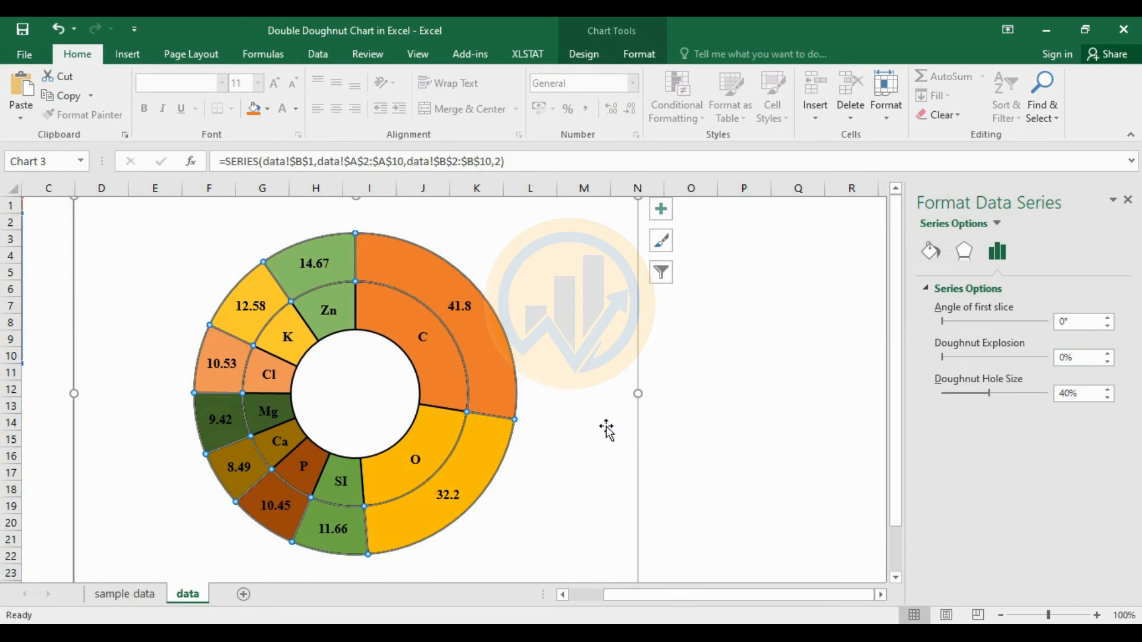
click(685, 453)
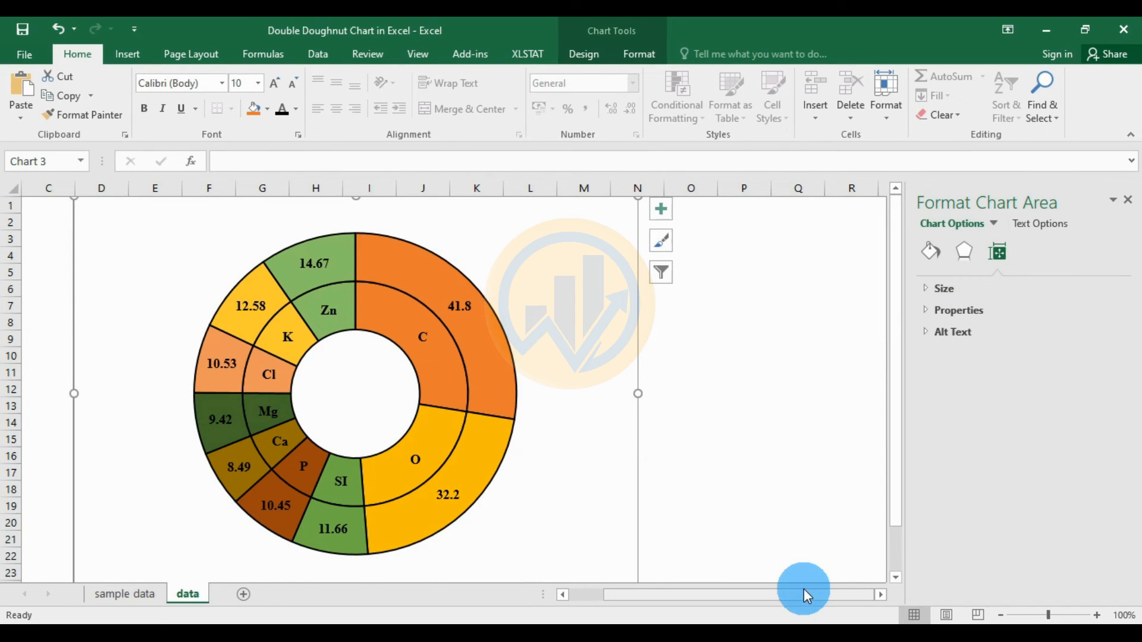
drag(800, 592, 748, 591)
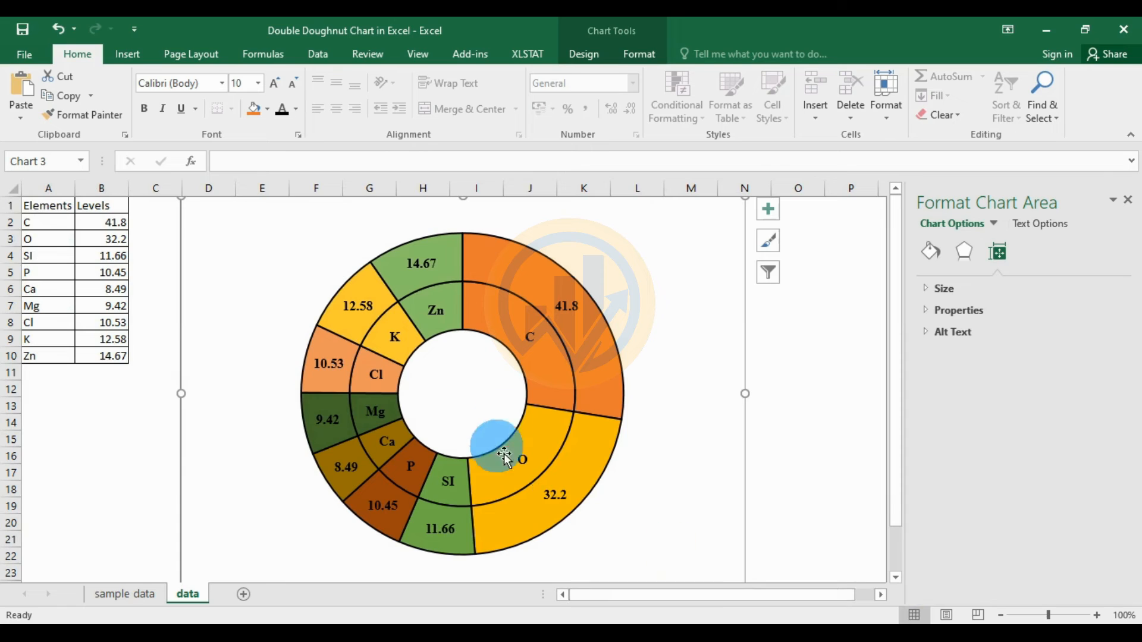
click(474, 394)
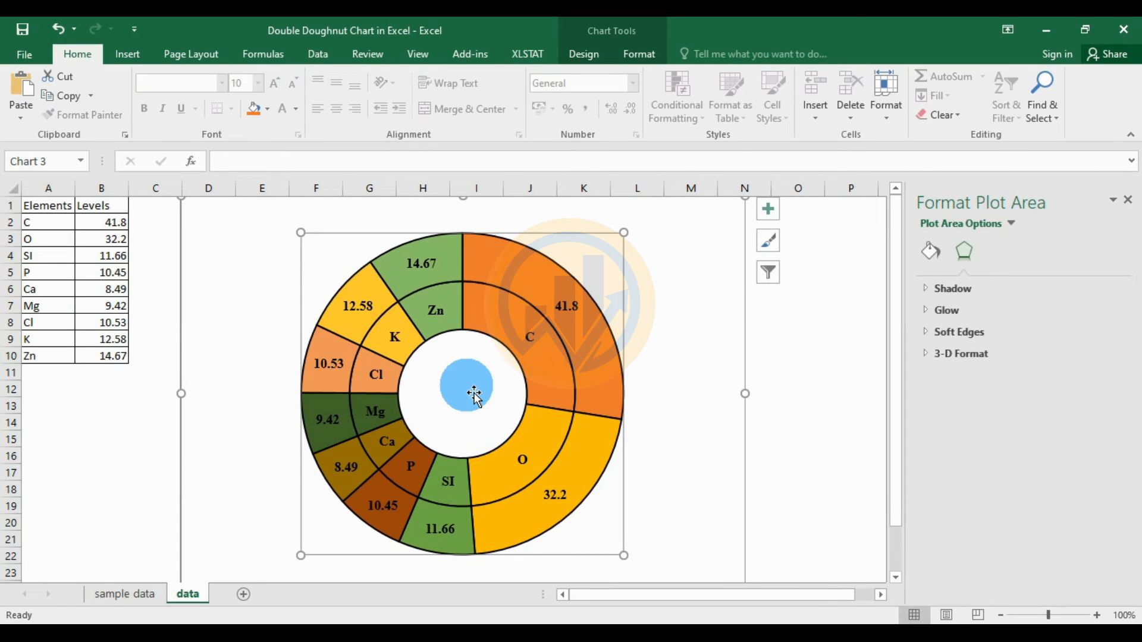
- Add a chart title reading 'Sample Elements'
click(769, 211)
click(809, 223)
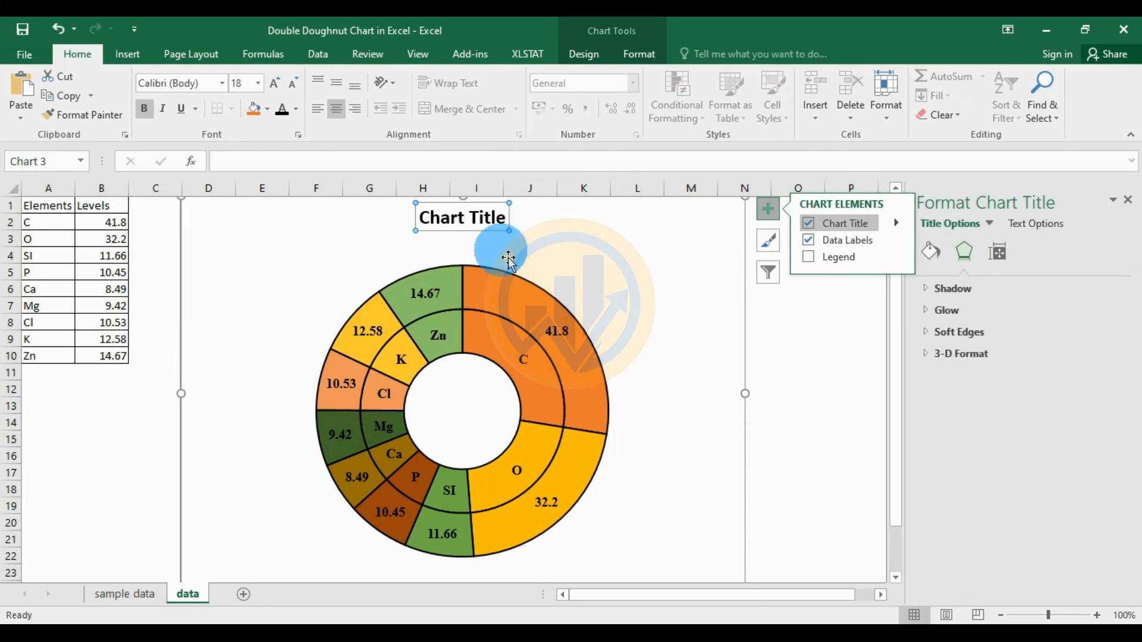
click(484, 218)
click(511, 225)
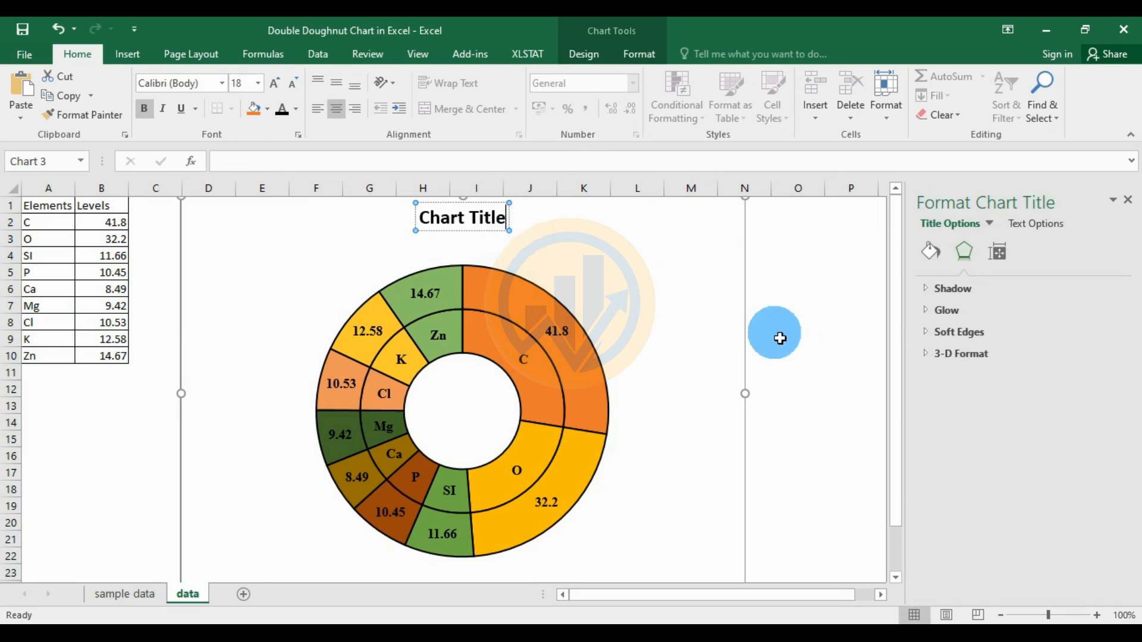
key(BackSpace)
key(BackSpace)
key(BackSpace)
key(BackSpace)
key(BackSpace)
key(BackSpace)
key(BackSpace)
key(BackSpace)
key(BackSpace)
key(BackSpace)
key(BackSpace)
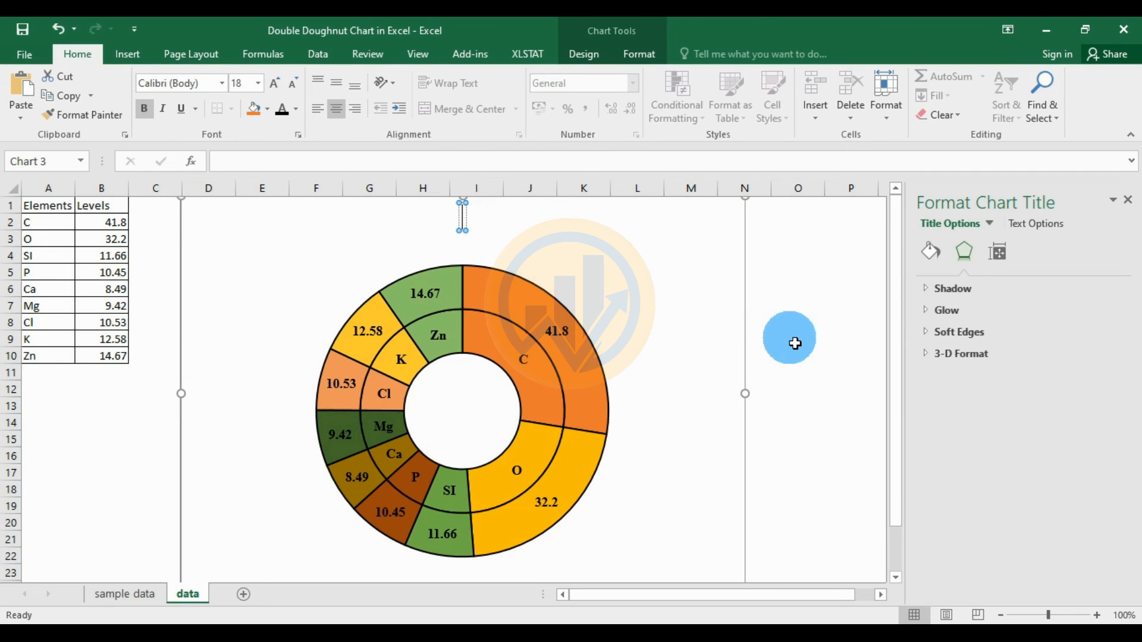
text(Sam)
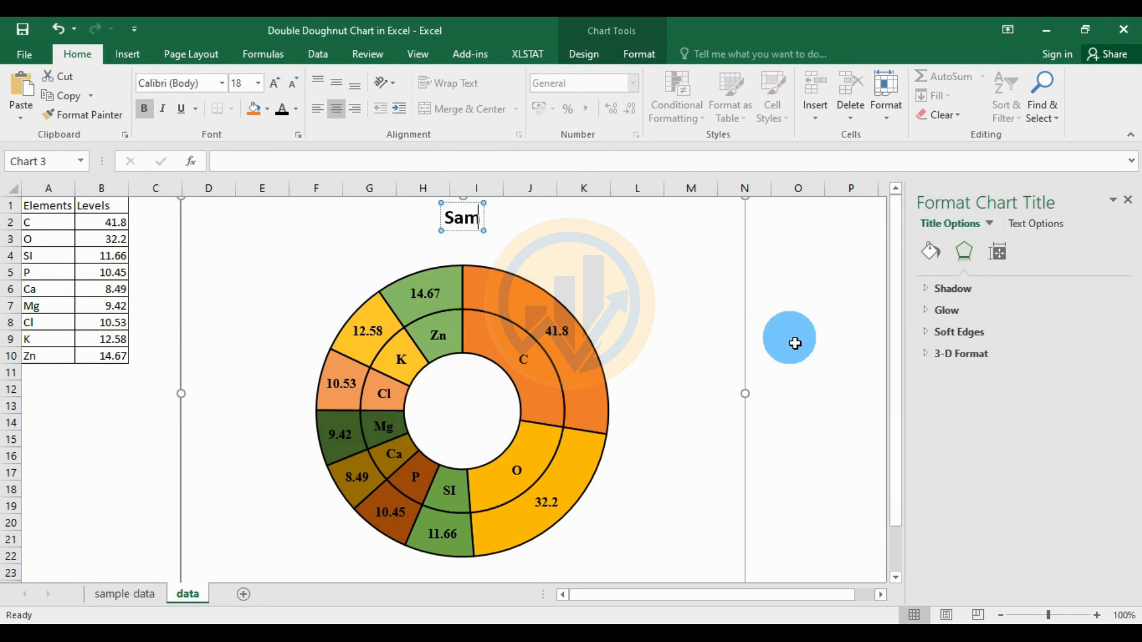
text(ple)
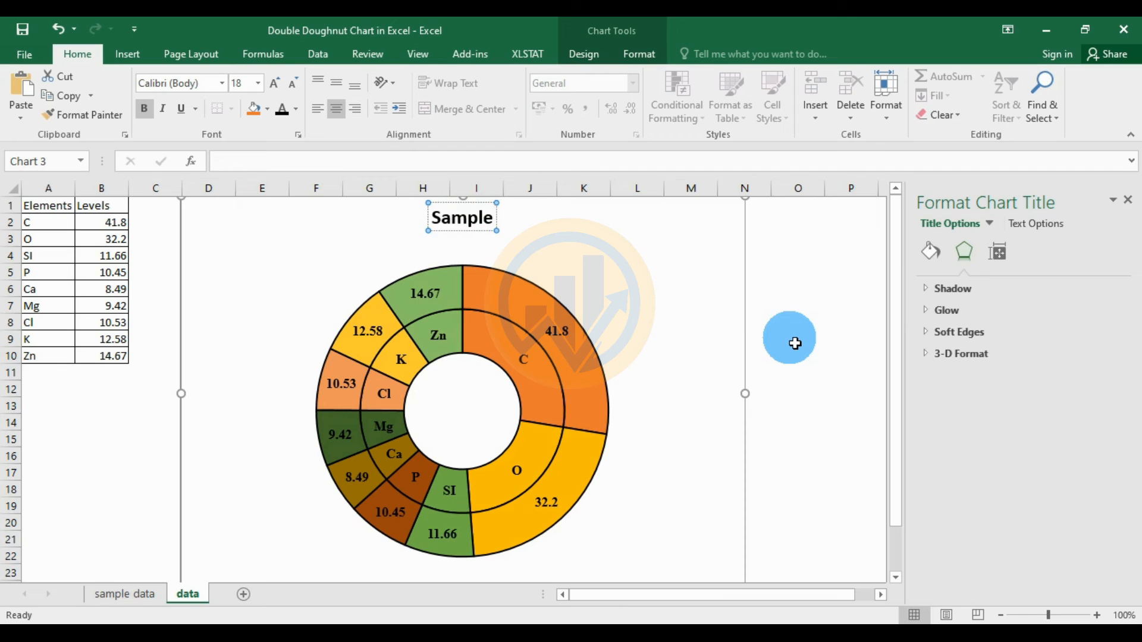
text( Ele)
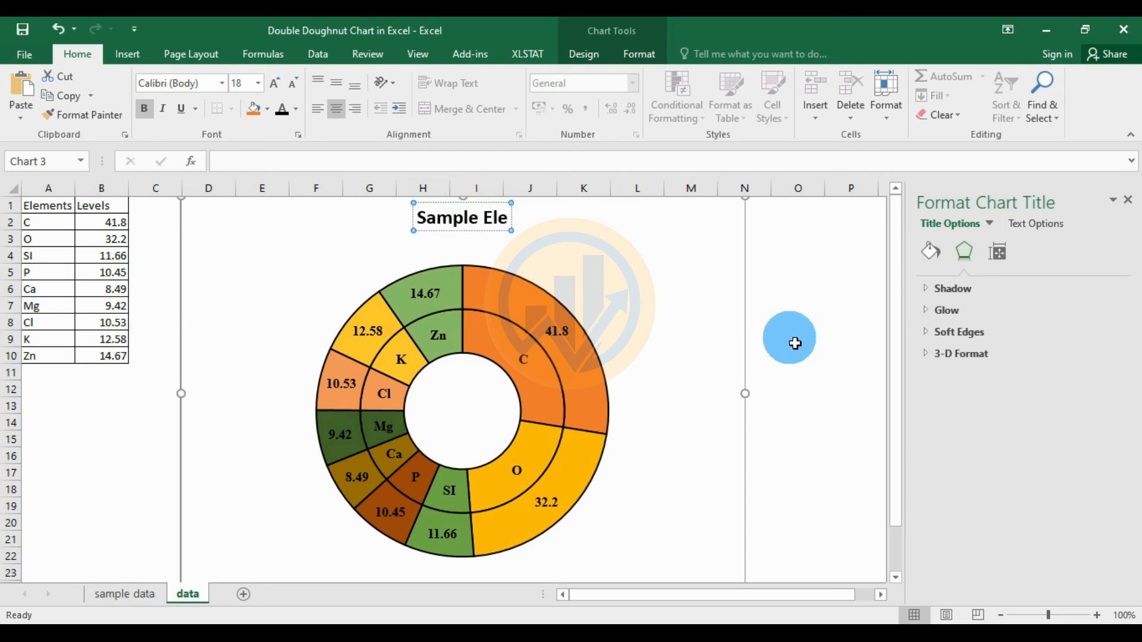
text(ments)
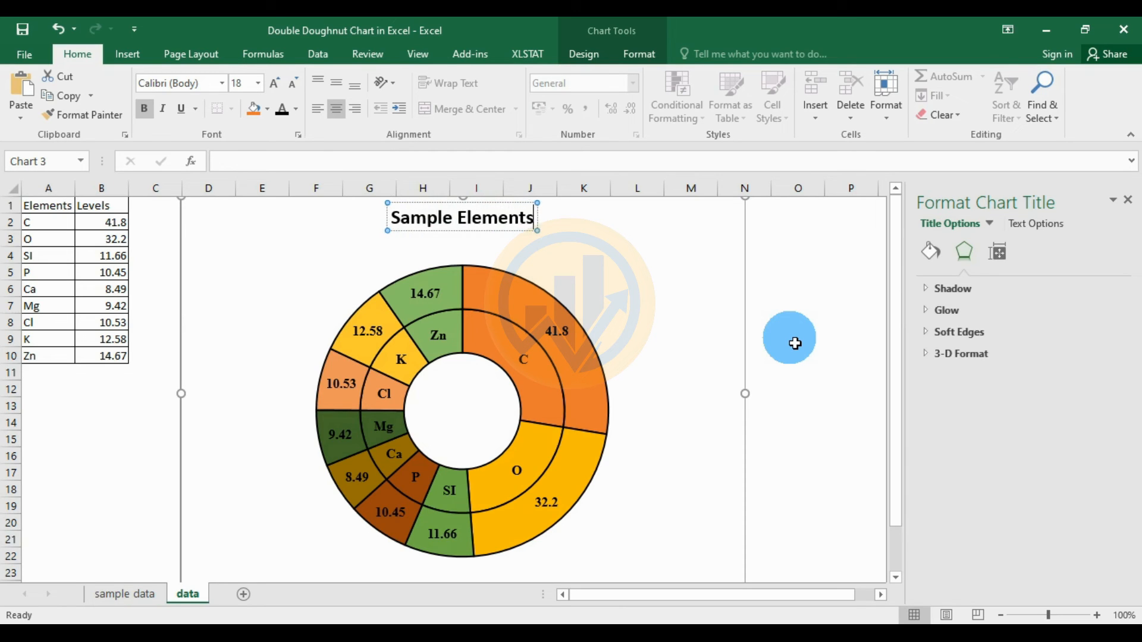
- Break the title onto two lines and move it into the doughnut hole
click(472, 220)
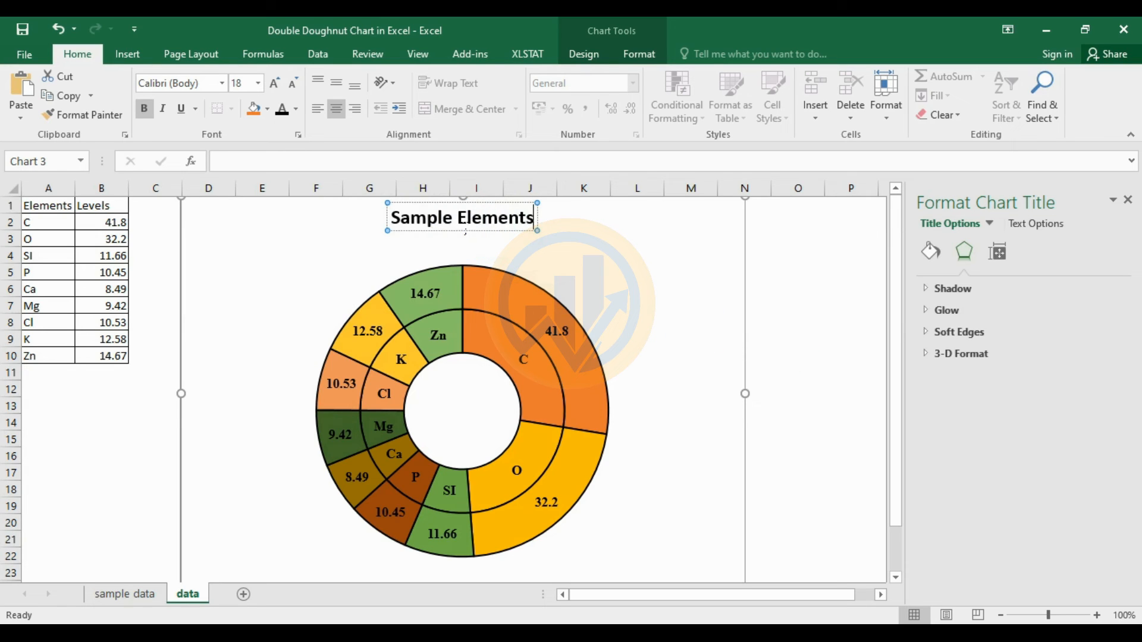
key(Return)
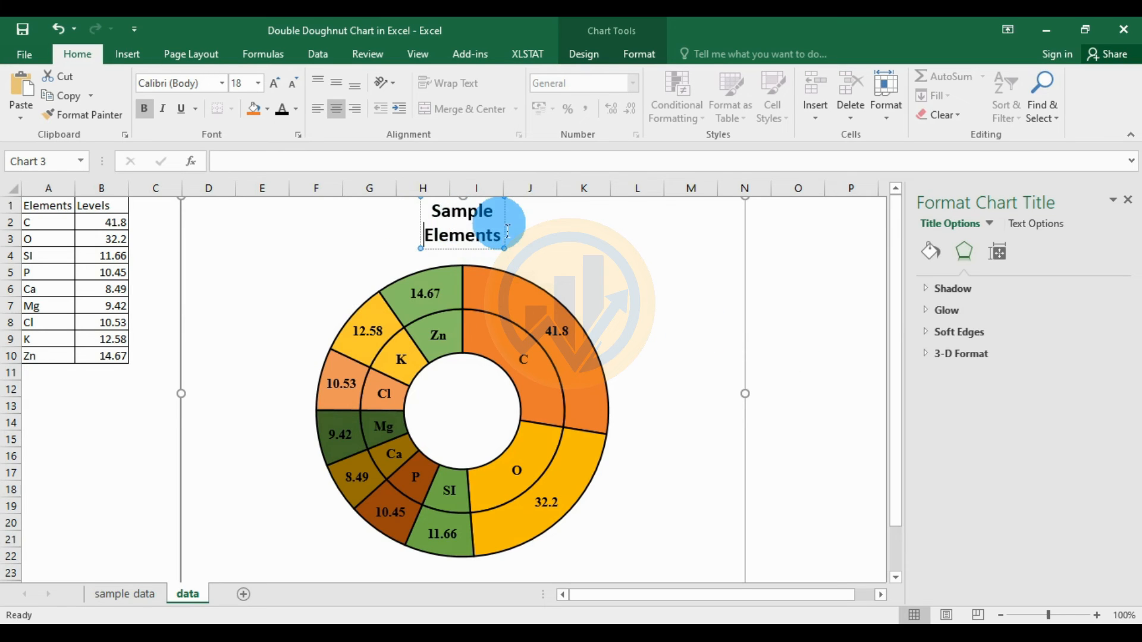
drag(508, 220, 427, 398)
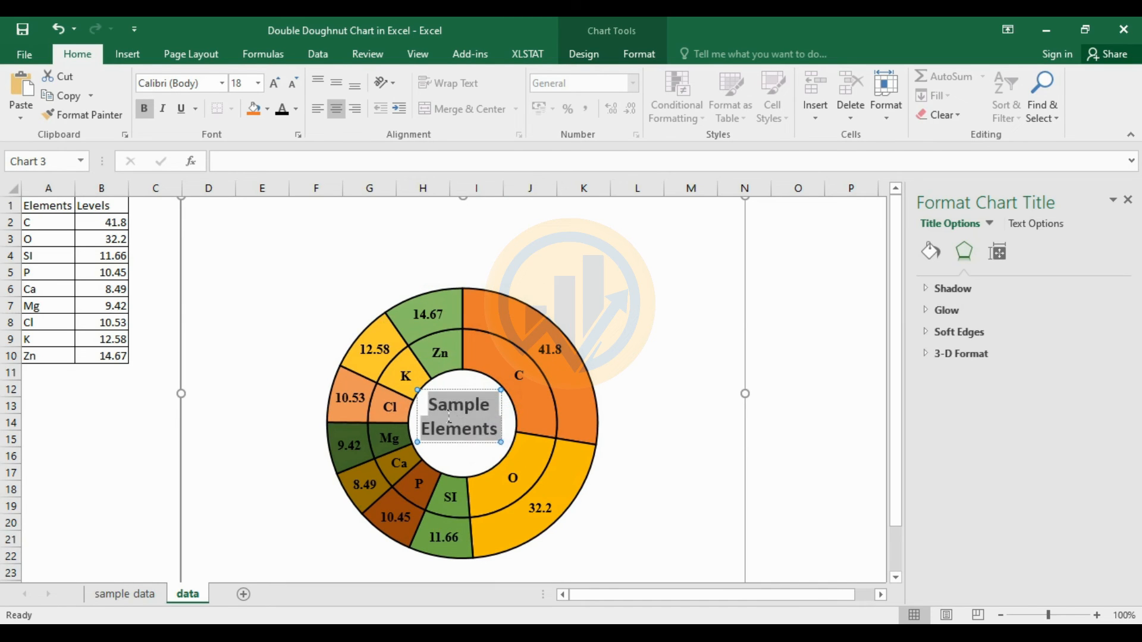
- Set the title font to Times New Roman and adjust its size to 14
click(226, 84)
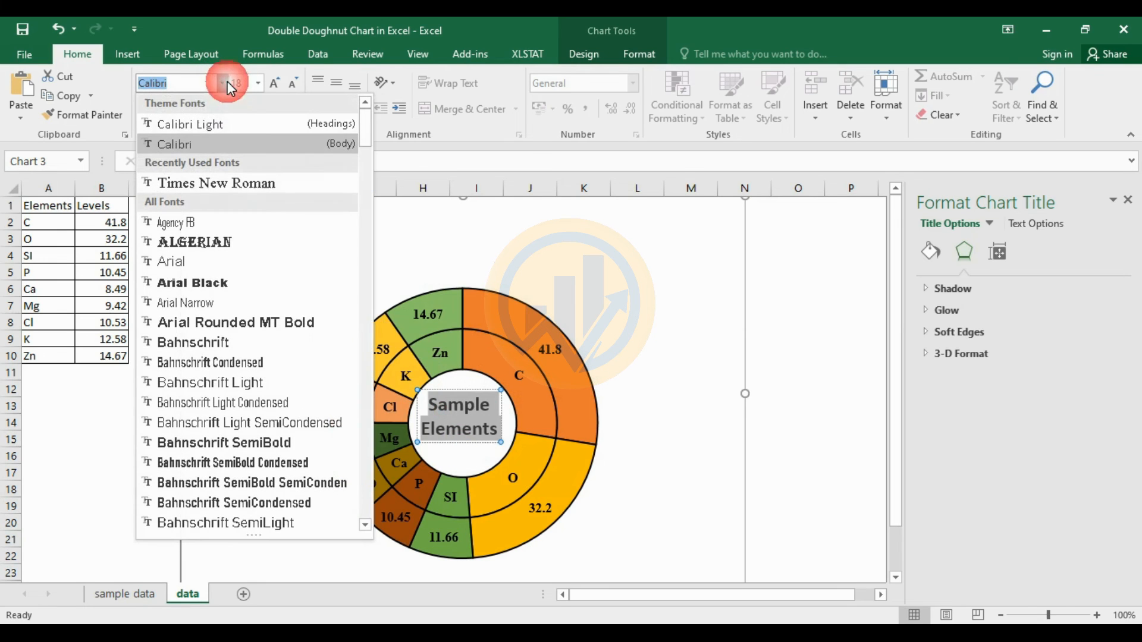
click(206, 182)
click(289, 85)
click(290, 85)
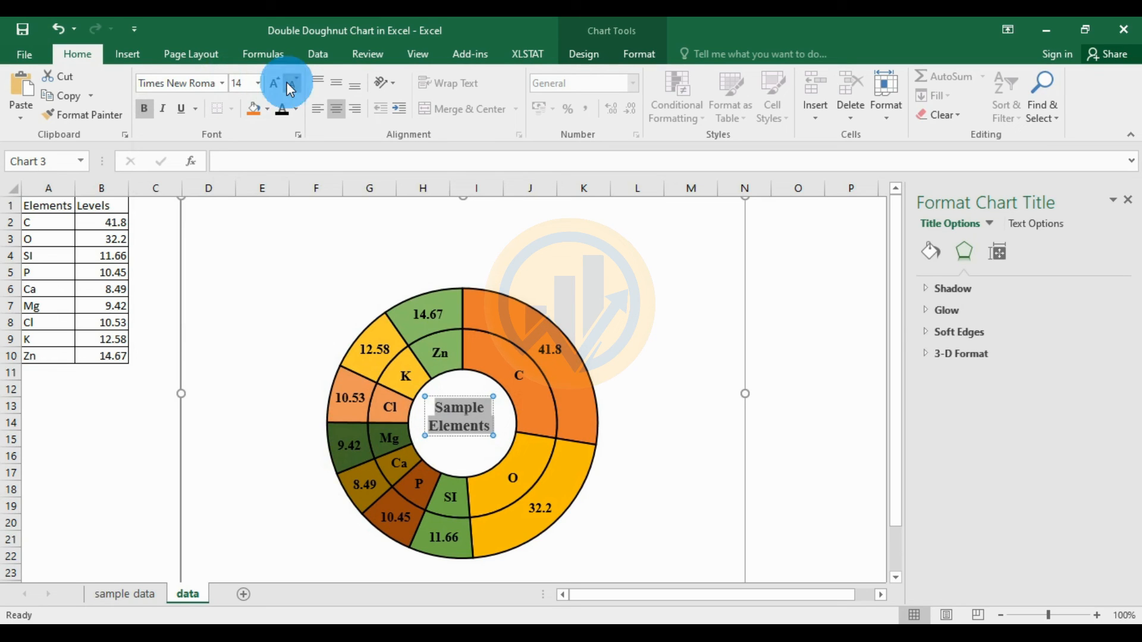
click(290, 85)
click(274, 83)
click(294, 84)
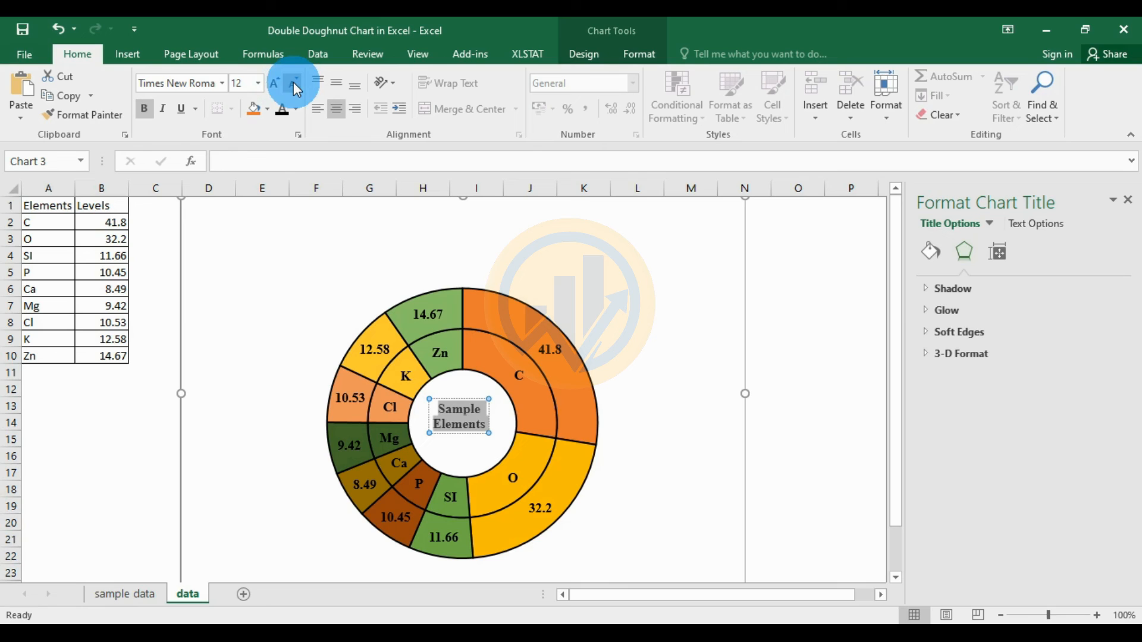
- Delete 'Sample' so the title reads only 'Elements', and centre it in the hole
click(482, 414)
key(BackSpace)
key(BackSpace)
key(BackSpace)
key(BackSpace)
key(BackSpace)
key(BackSpace)
key(Delete)
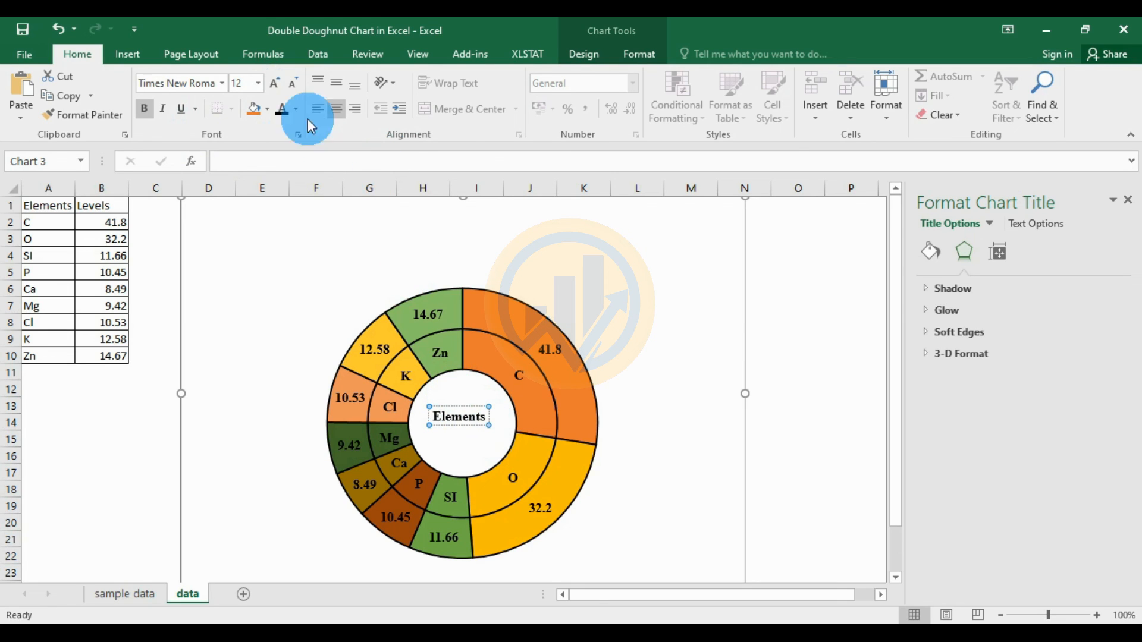
click(512, 419)
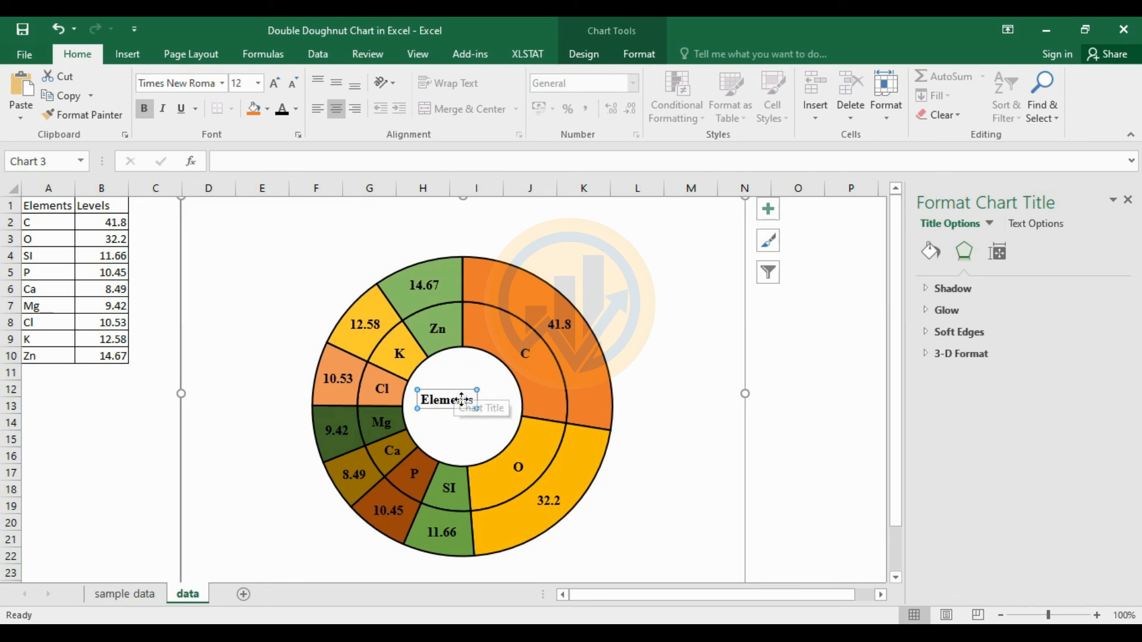
click(275, 83)
drag(460, 398, 485, 398)
click(668, 385)
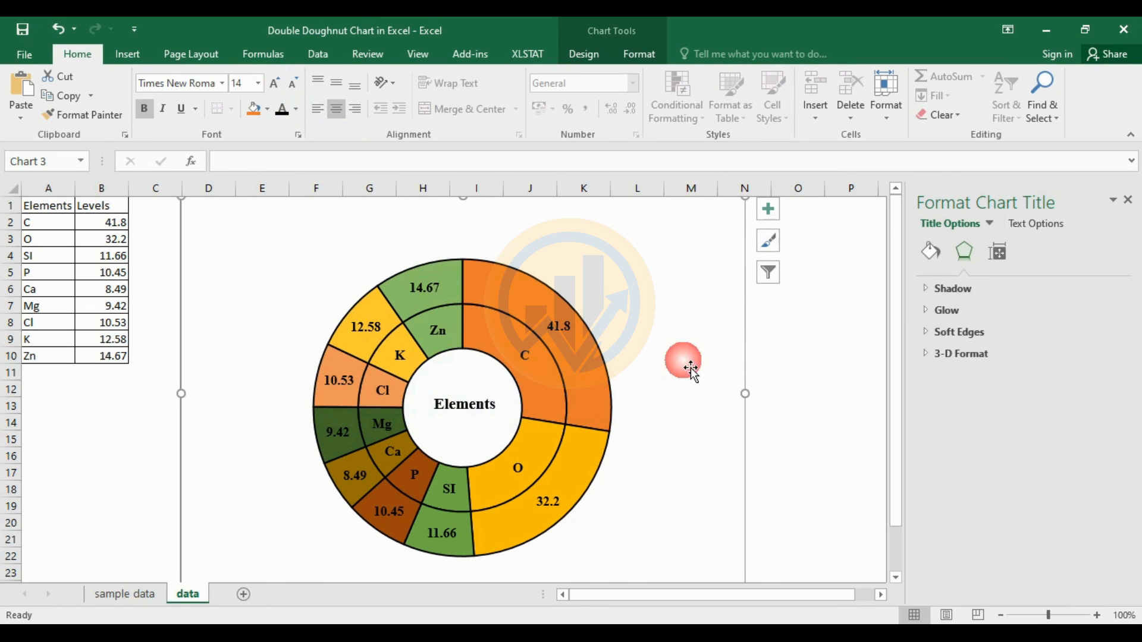
- Nudge the Elements title to the centre and drag the chart's corner outward to enlarge it
click(473, 405)
drag(482, 399, 478, 399)
click(627, 411)
scroll(635, 418, down, 4)
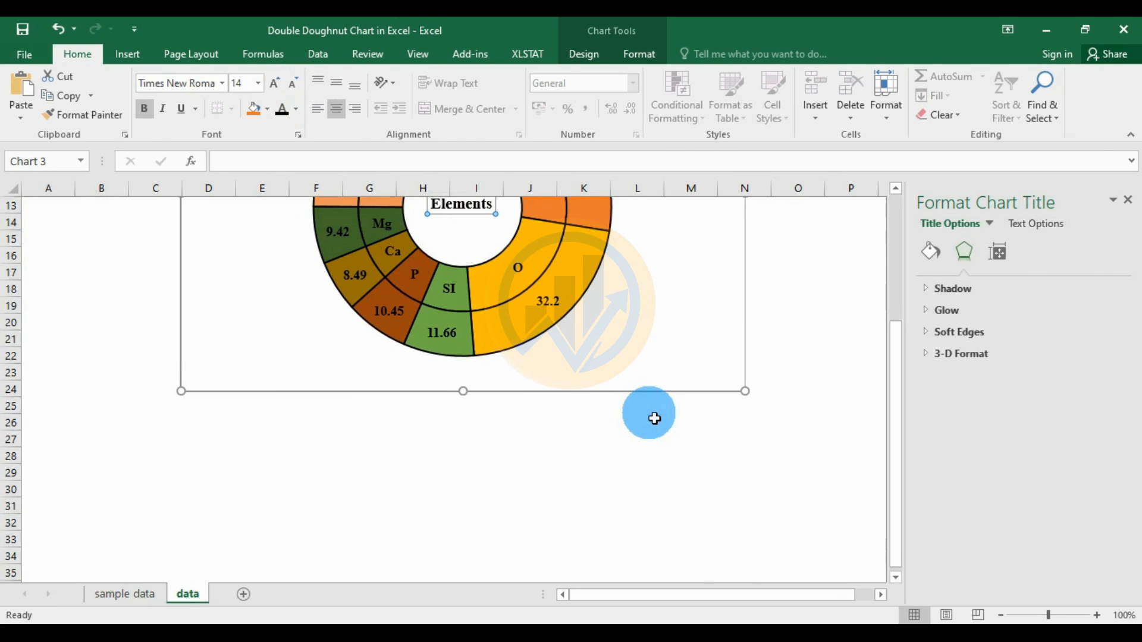
drag(746, 392, 771, 412)
scroll(771, 440, up, 4)
scroll(774, 443, down, 1)
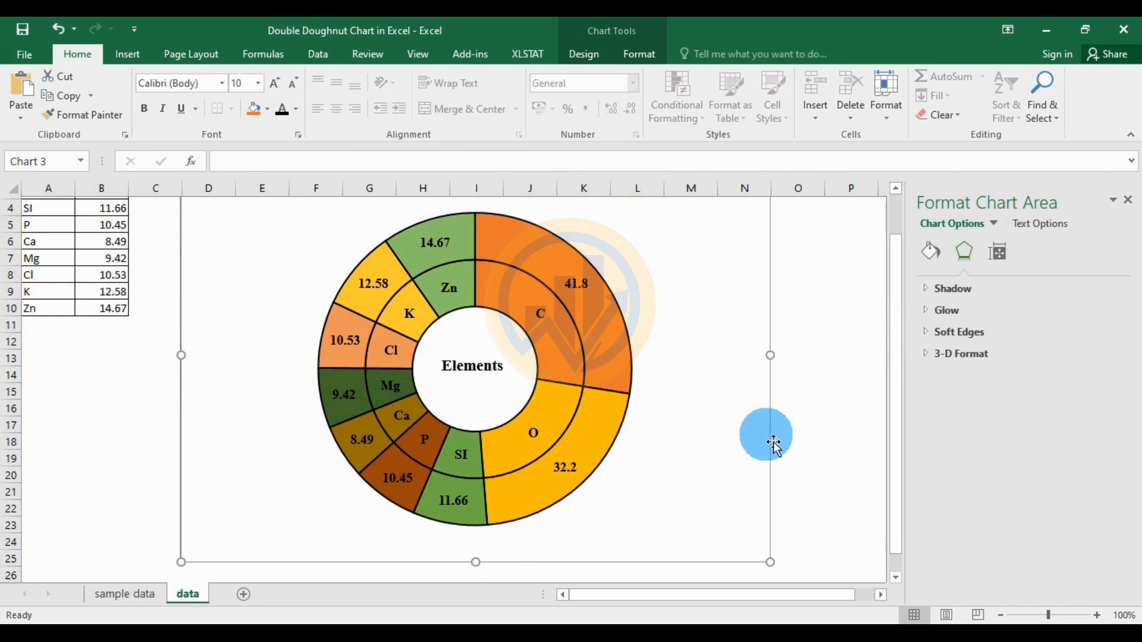